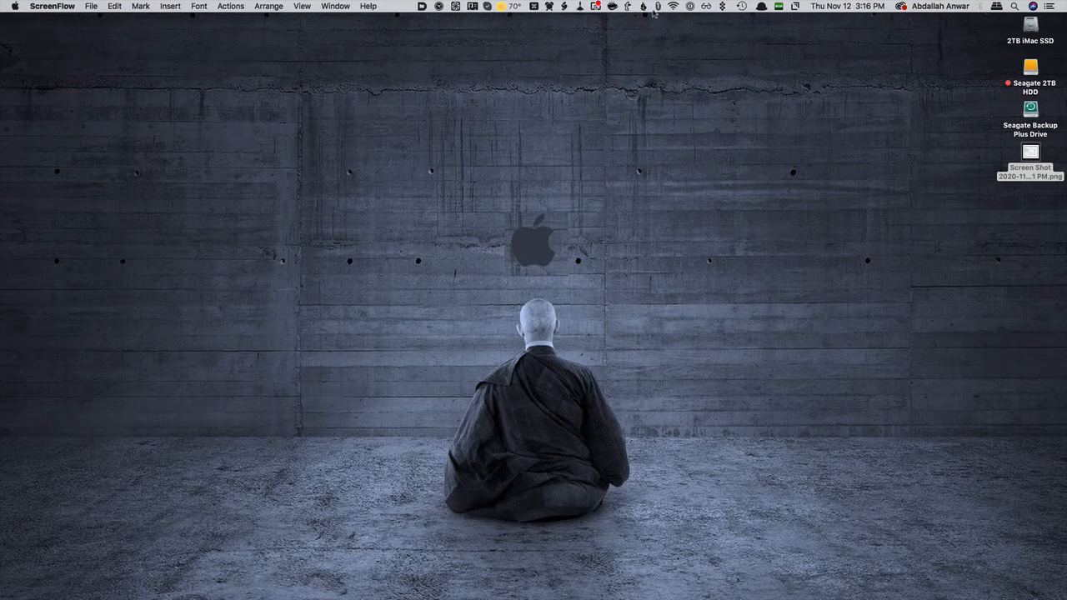
- Open the TextExpander main window with an empty snippet ready for editing
click(657, 7)
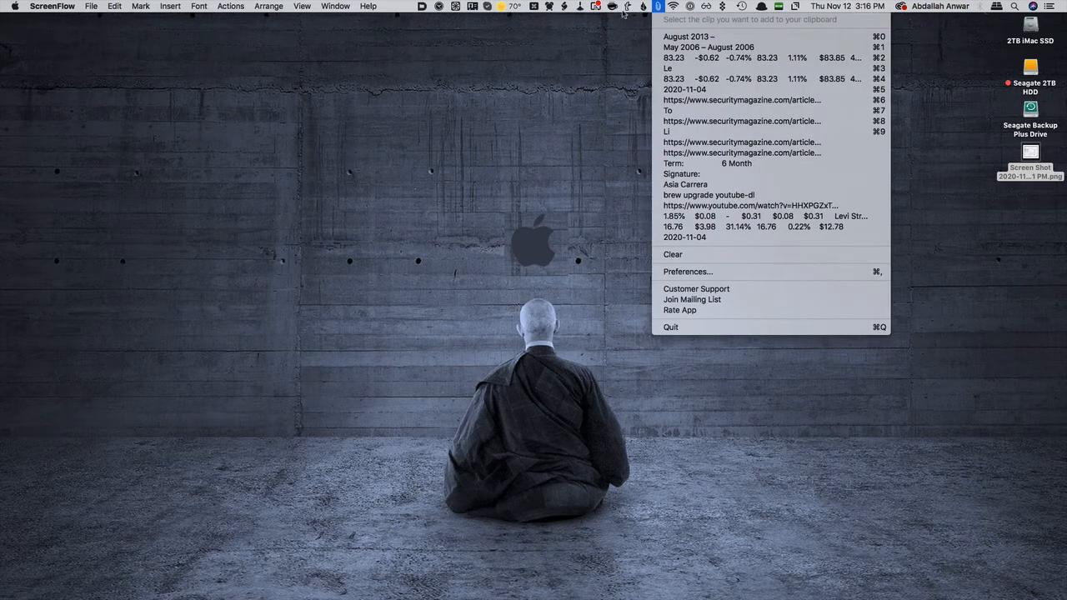
click(628, 7)
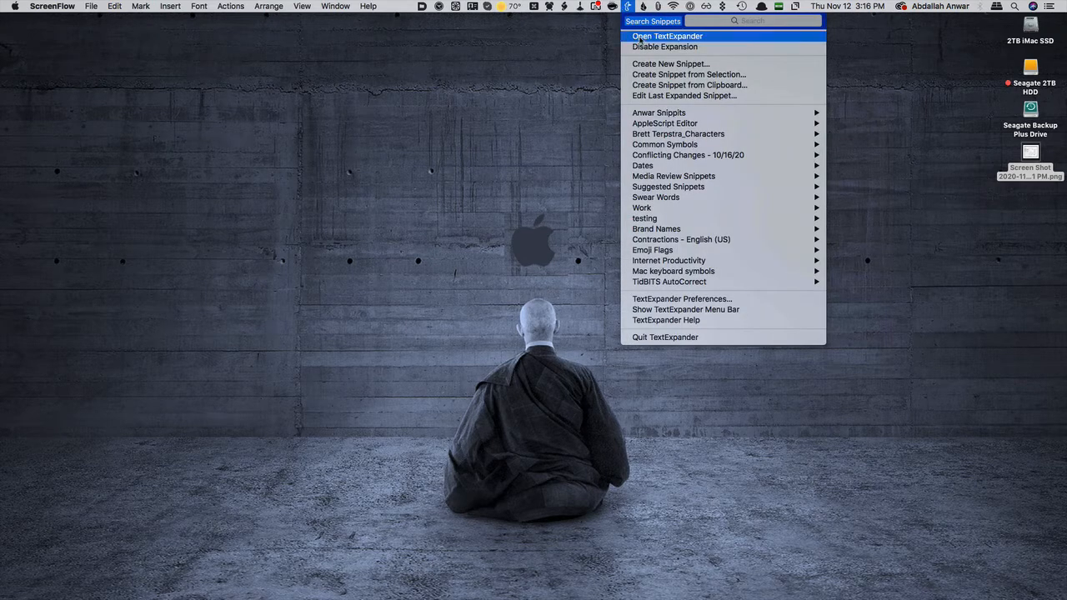
click(642, 37)
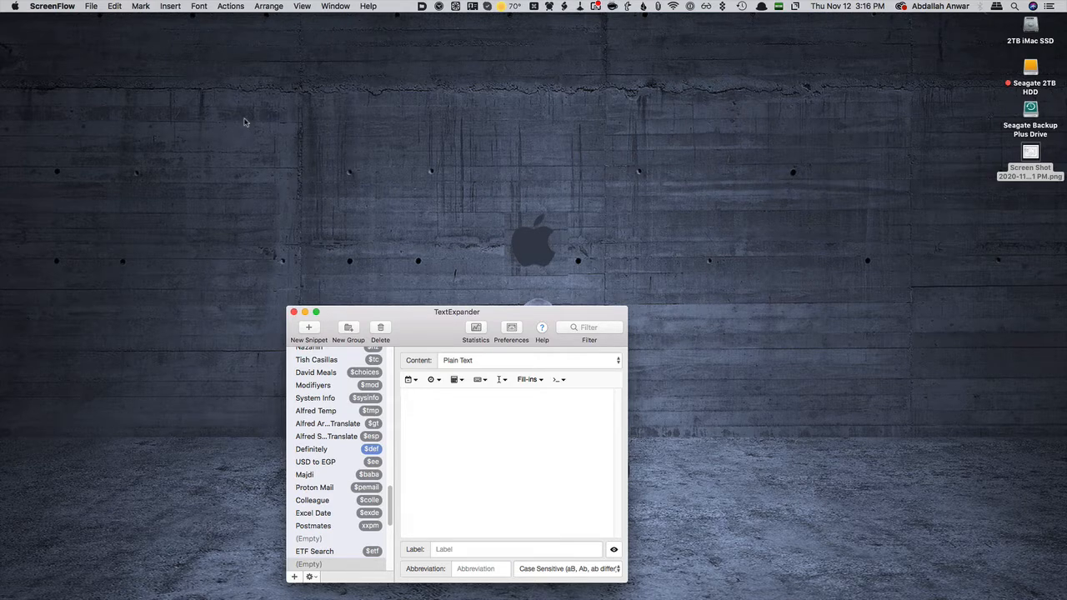
- Write the snippet text: a first-name greeting, the line "Here is the menu for this week." and a separate line "Style:"
text(Hi Dave,)
key(Return)
text(Here is)
text(the menu for)
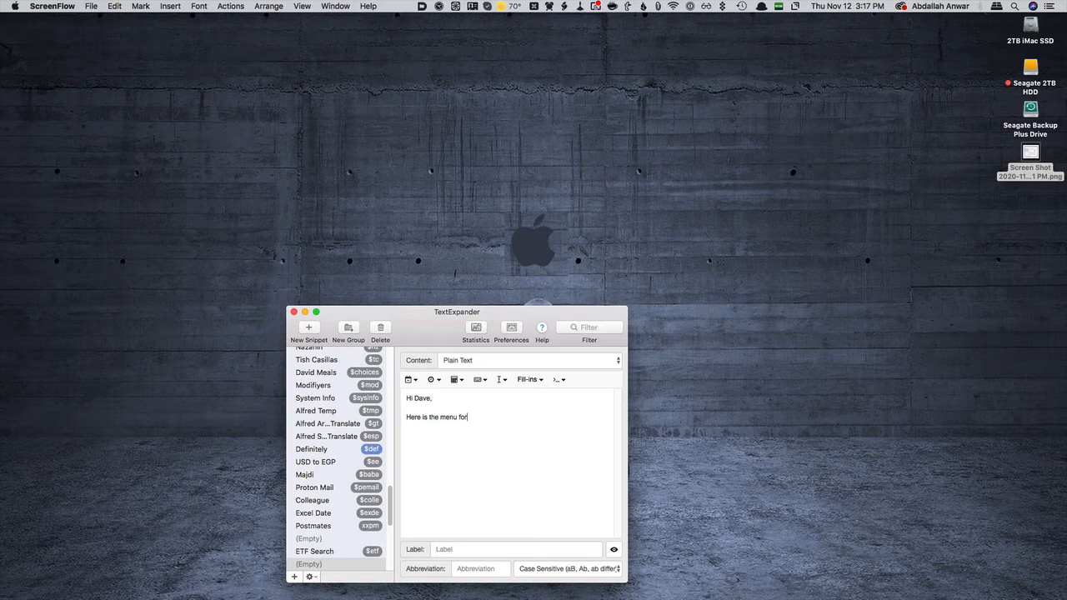
text( this week>)
key(BackSpace)
text(.)
key(Return)
text(Style:)
- Change the snippet's content type to Formatted Text, Pictures
key(shift+super+Left)
click(523, 362)
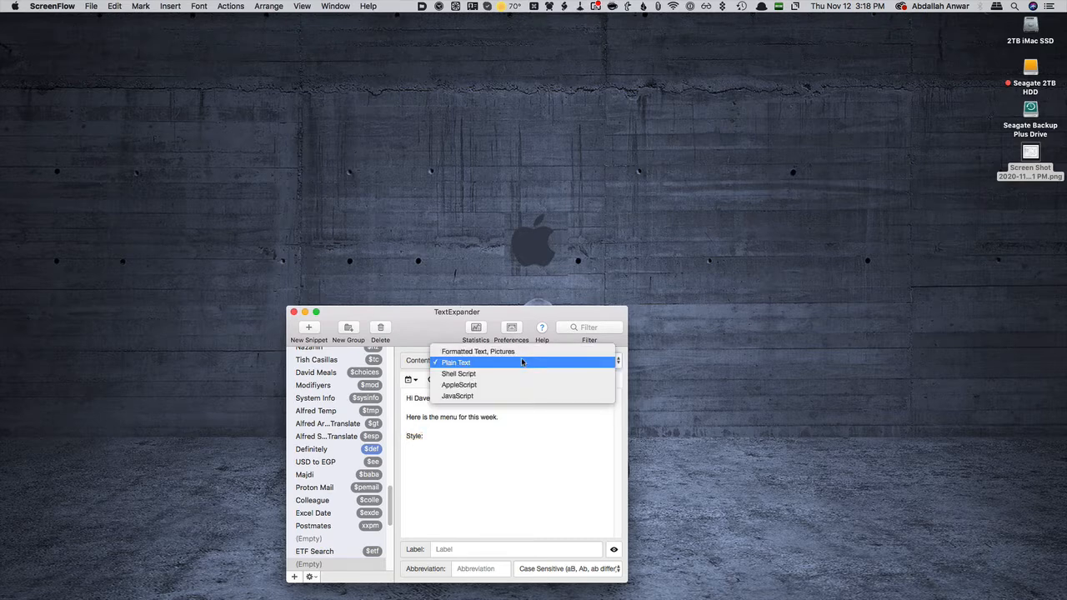
click(517, 352)
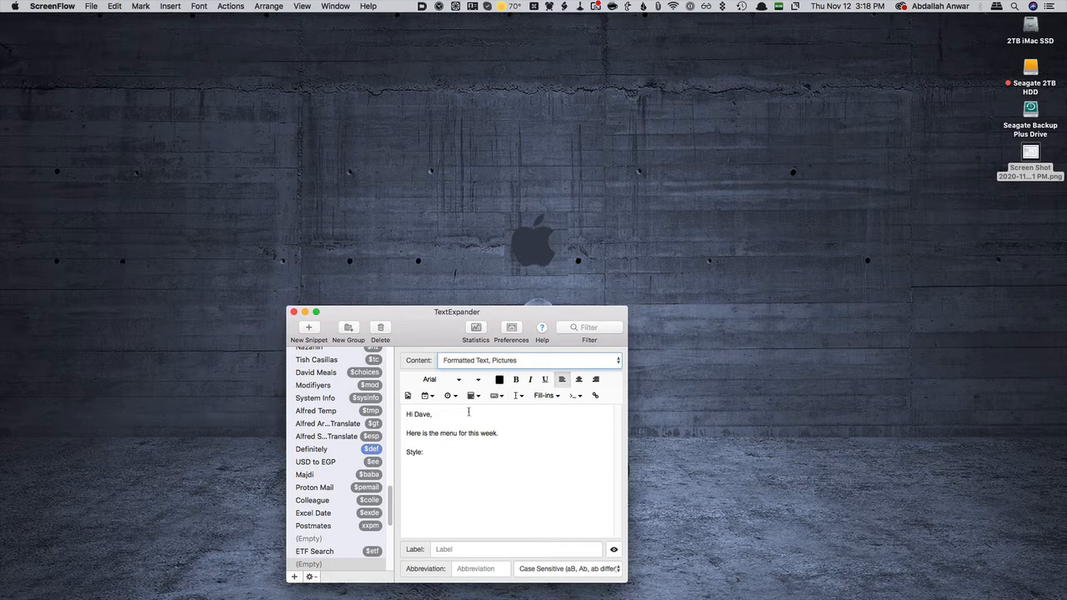
- Make the "Style:" label bold and underlined, and turn both formats off for the text following it
drag(437, 451, 389, 457)
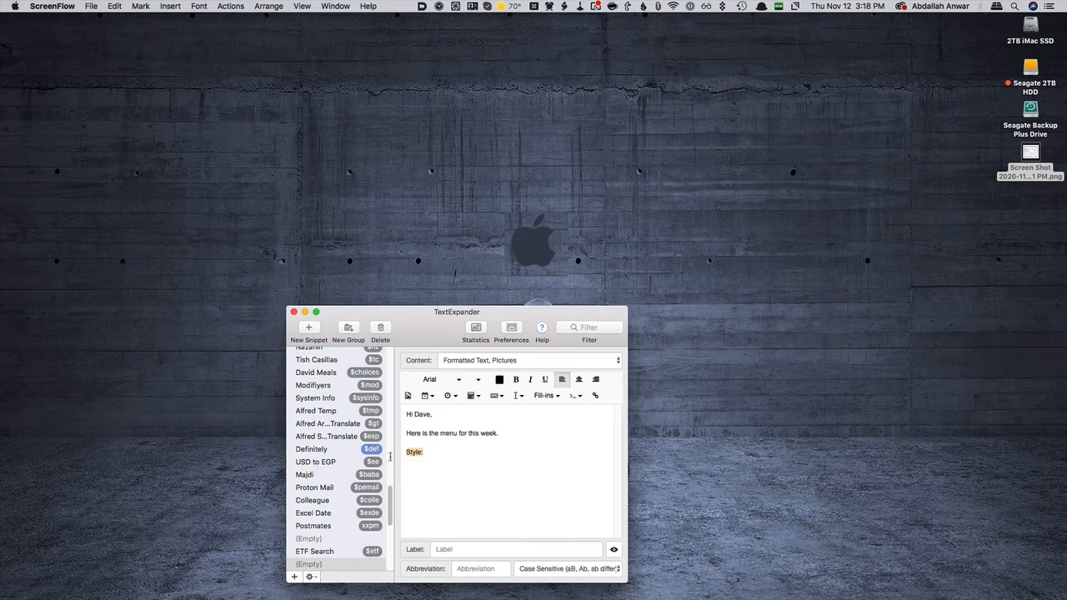
click(516, 381)
click(541, 382)
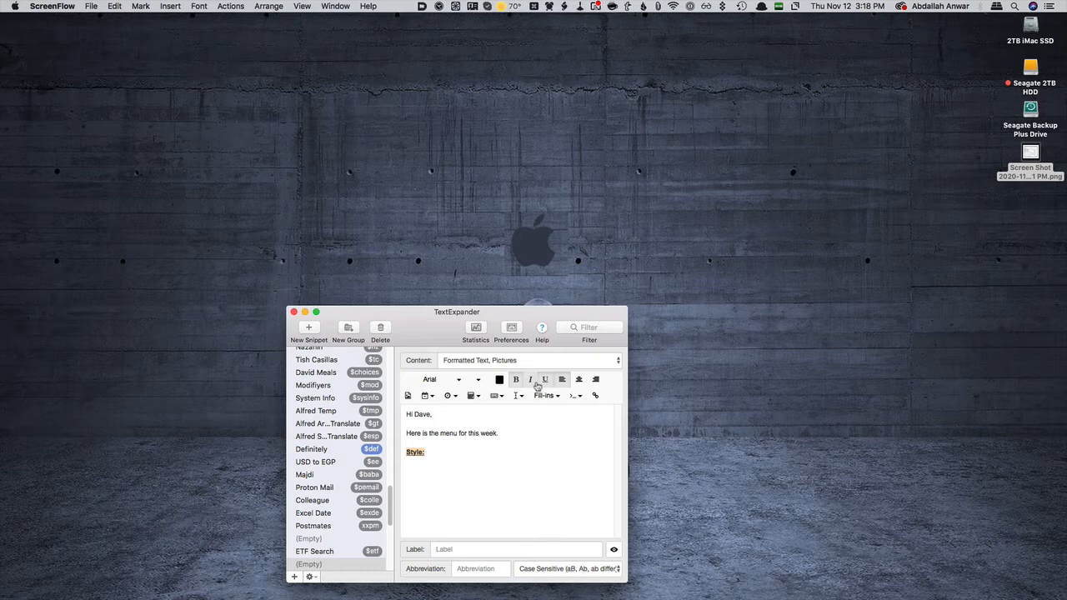
click(498, 451)
key(super+u)
key(Right)
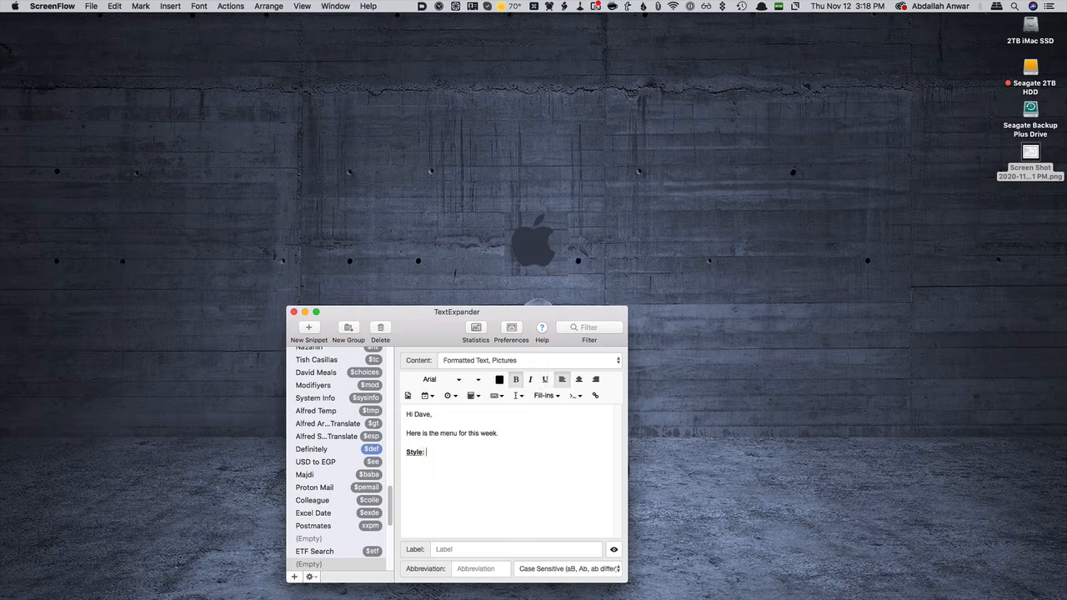
click(514, 382)
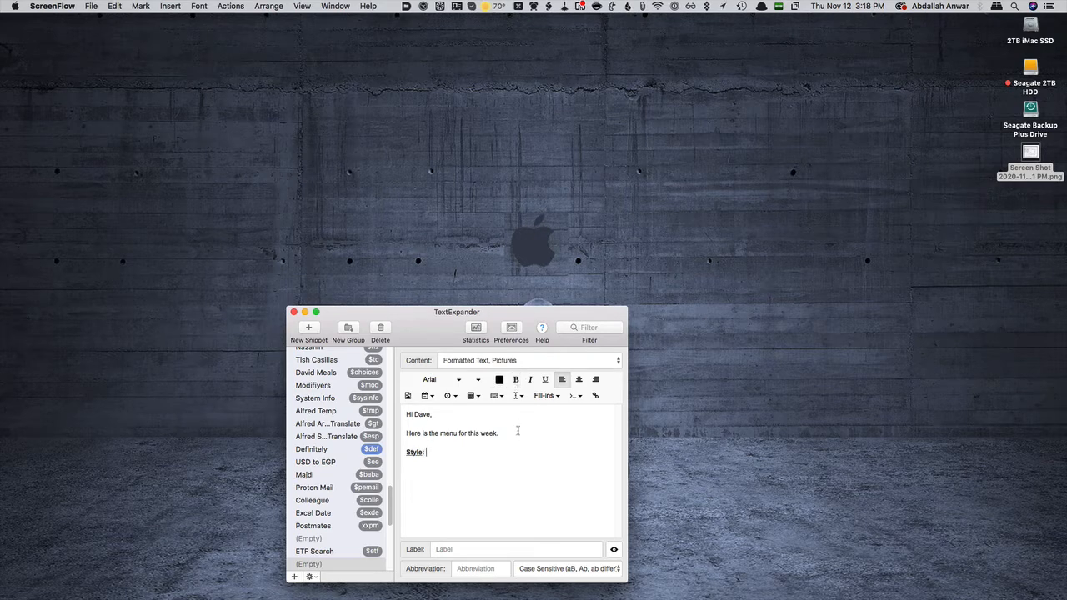
- Insert a popup menu fill-in after "Style:", name it Style, and enter American and Mexican as its first two options
click(550, 398)
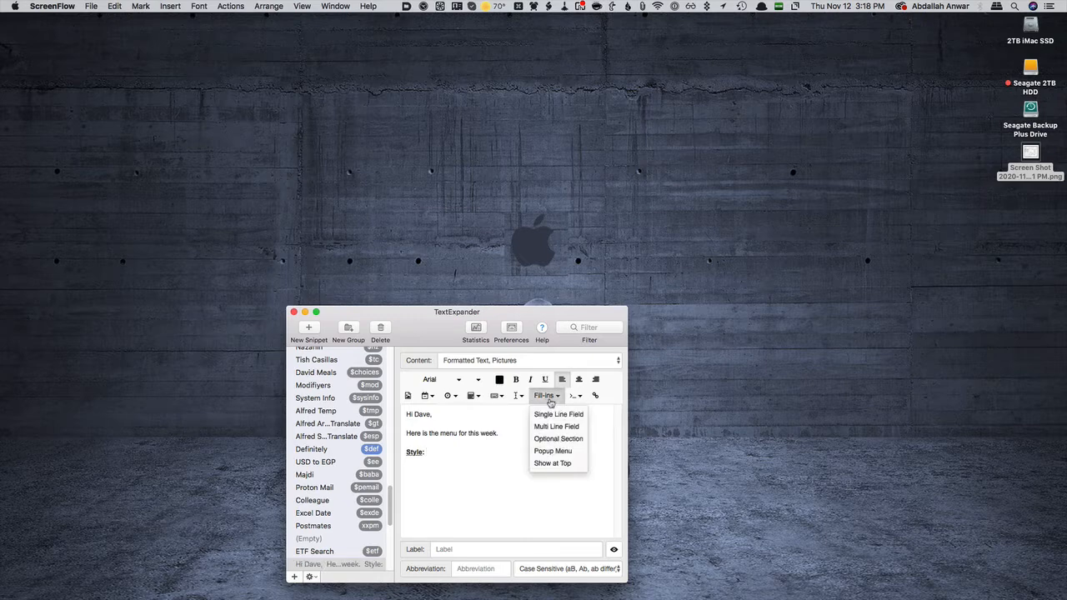
click(553, 451)
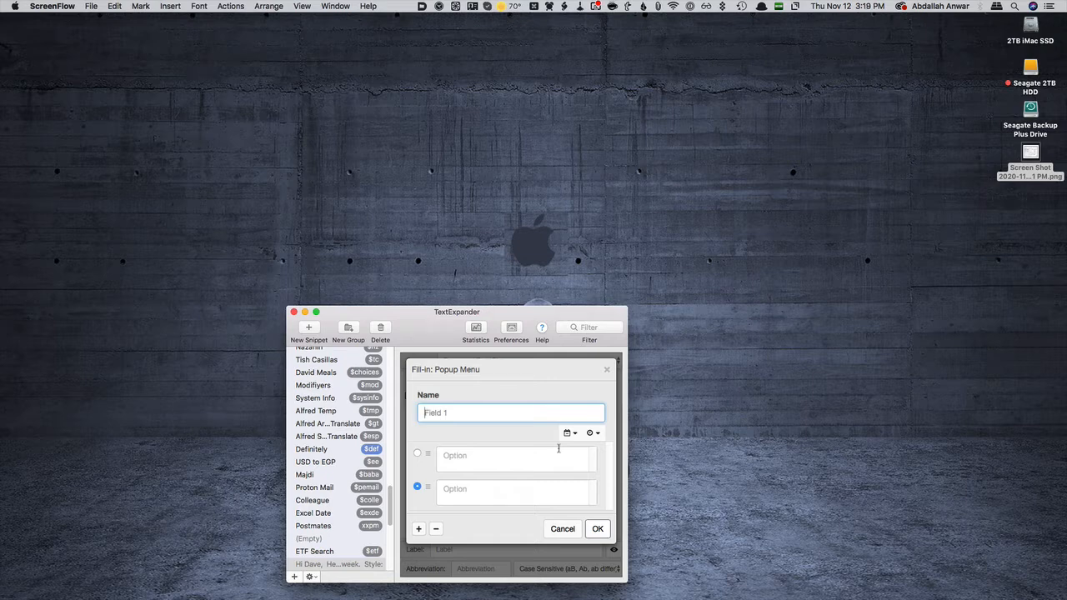
text(Style)
click(520, 467)
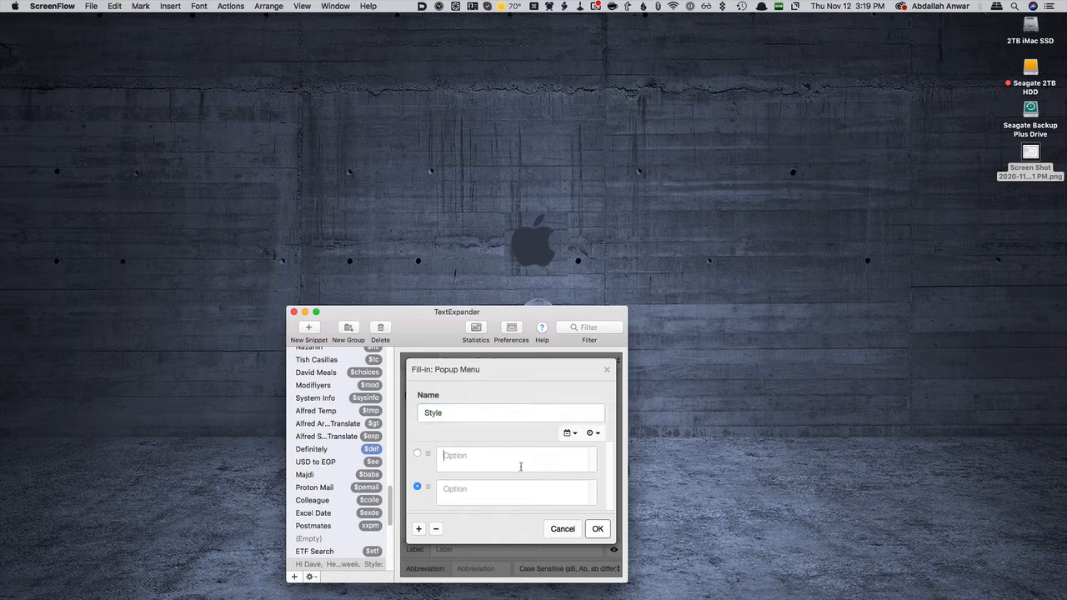
text(Ameri)
text(can)
text(M)
text(e)
text(xic)
text(an)
- Add Chinese and Korean as further options of the Style popup menu and save the fill-in
click(418, 530)
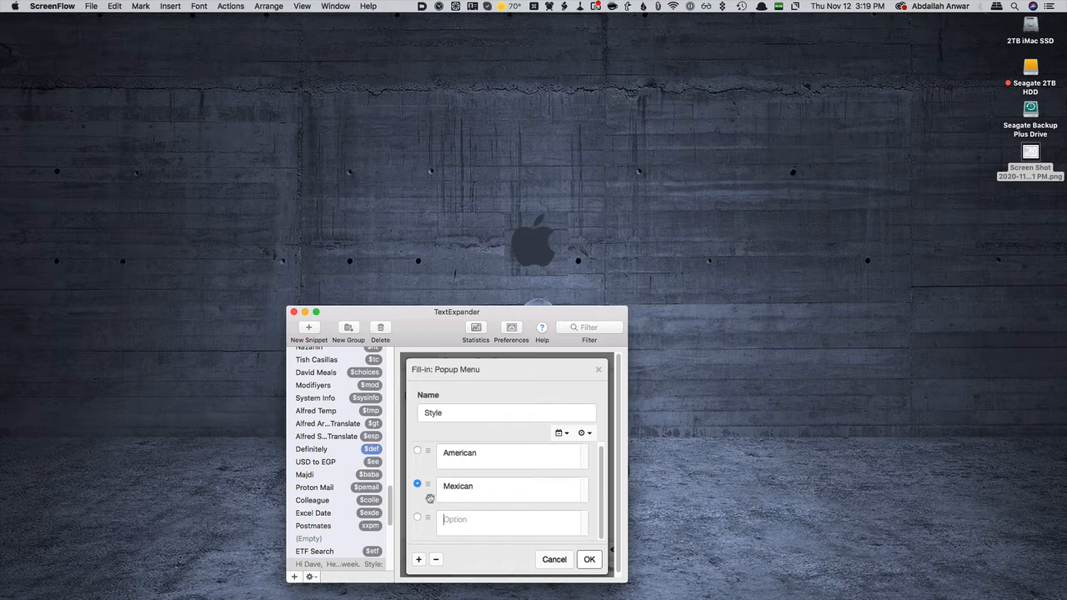
text(Chinese)
click(420, 559)
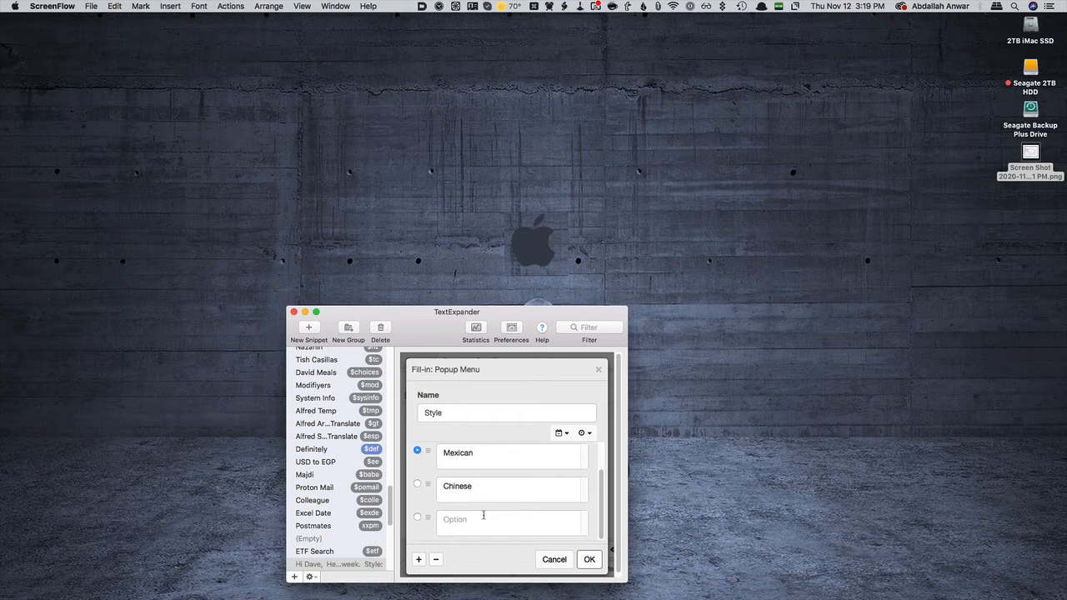
text(Korean)
click(586, 560)
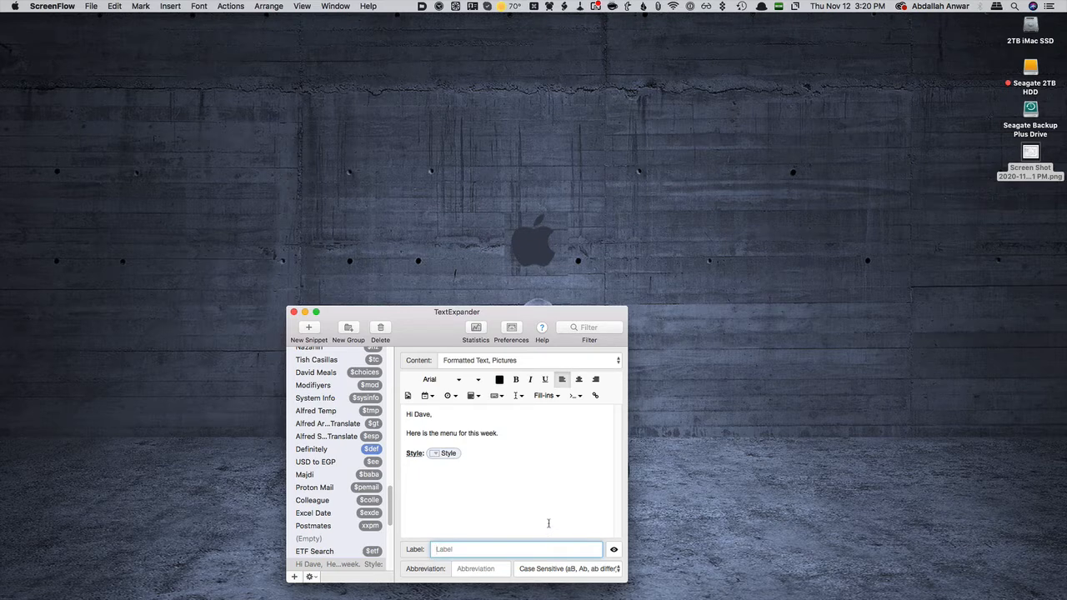
- Add a new line with the bold label "Meat" below the Style line
click(549, 524)
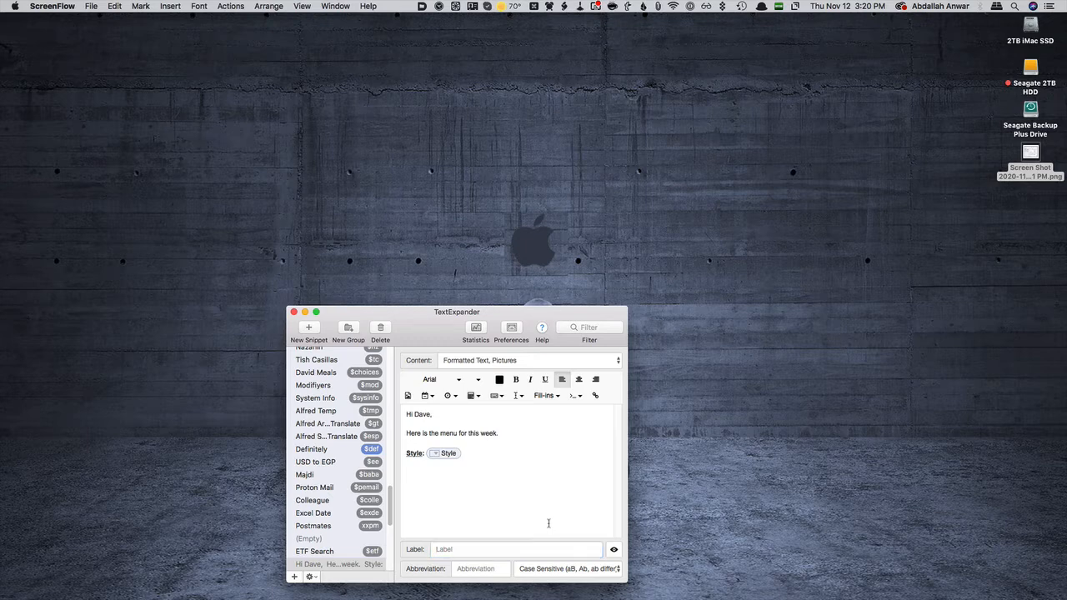
key(Return)
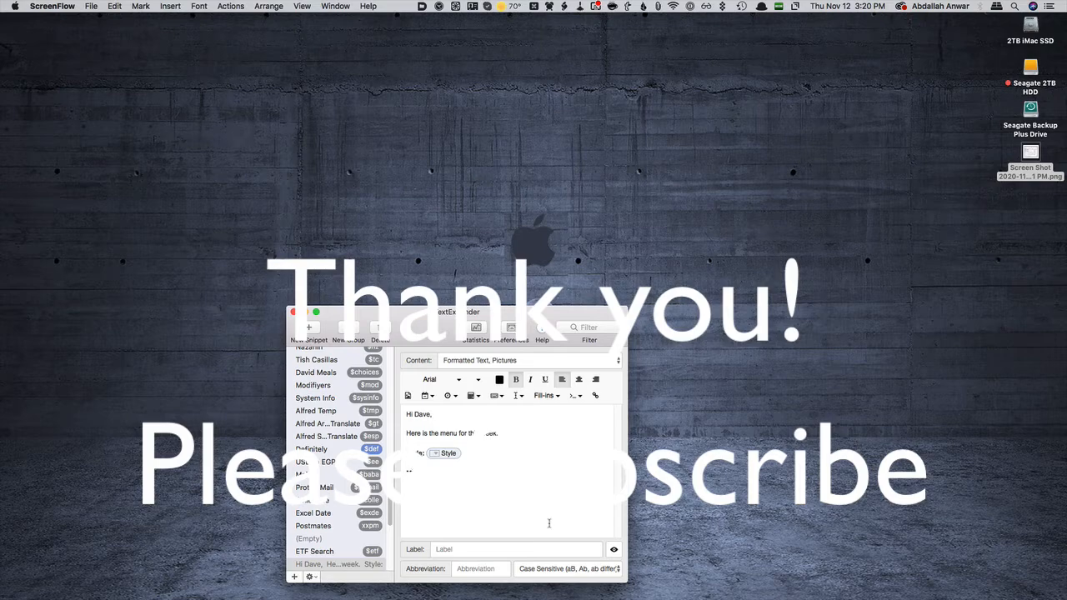
text(Me)
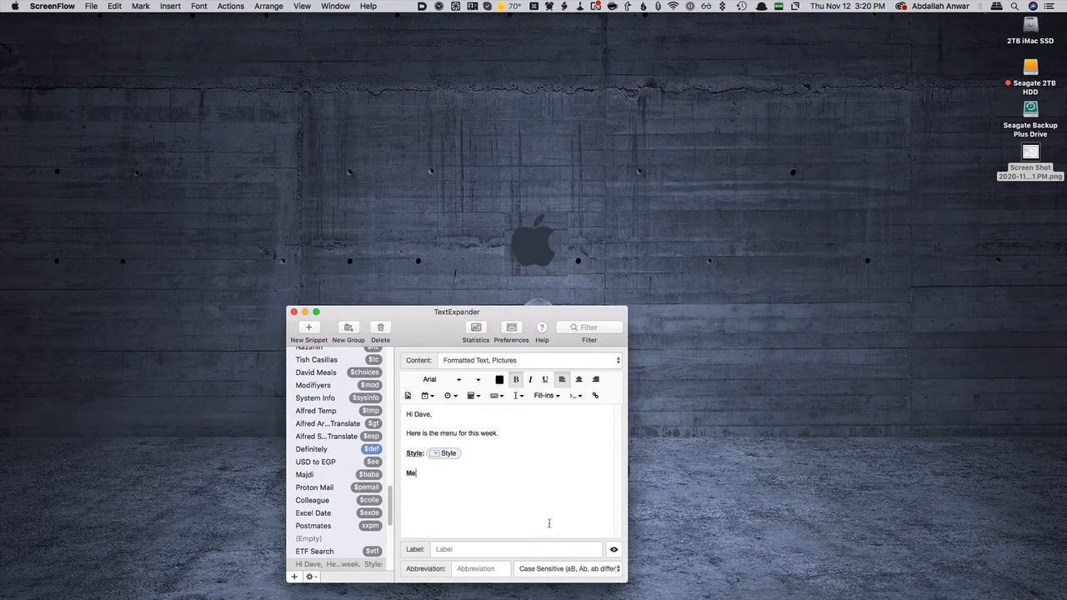
text(at)
- Insert a popup menu fill-in after "Meat", name it Meat 1, and enter Chicken and Beef as its first two options
click(542, 396)
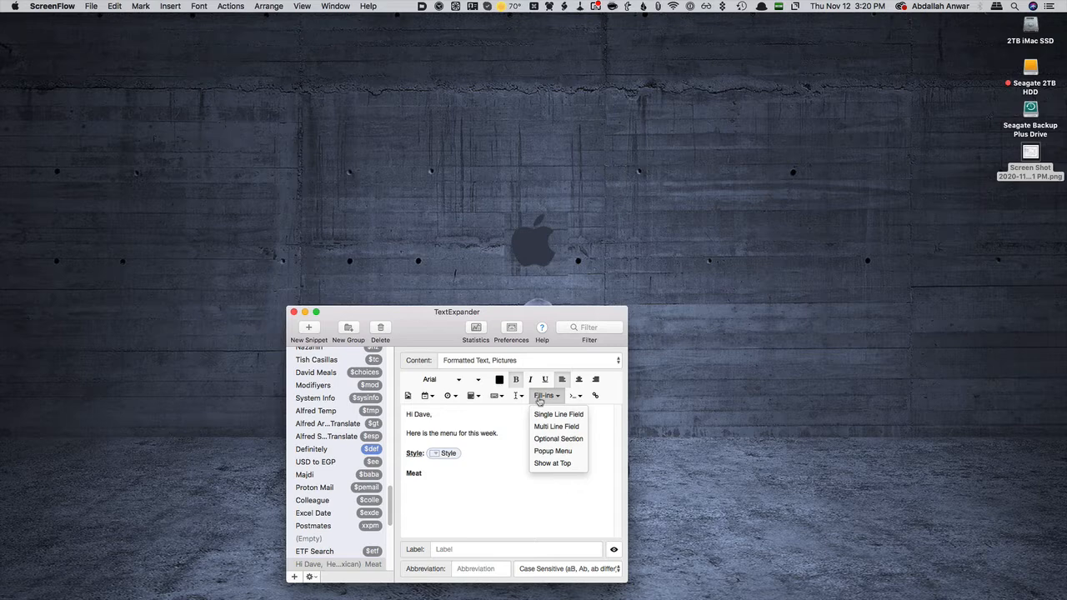
click(553, 451)
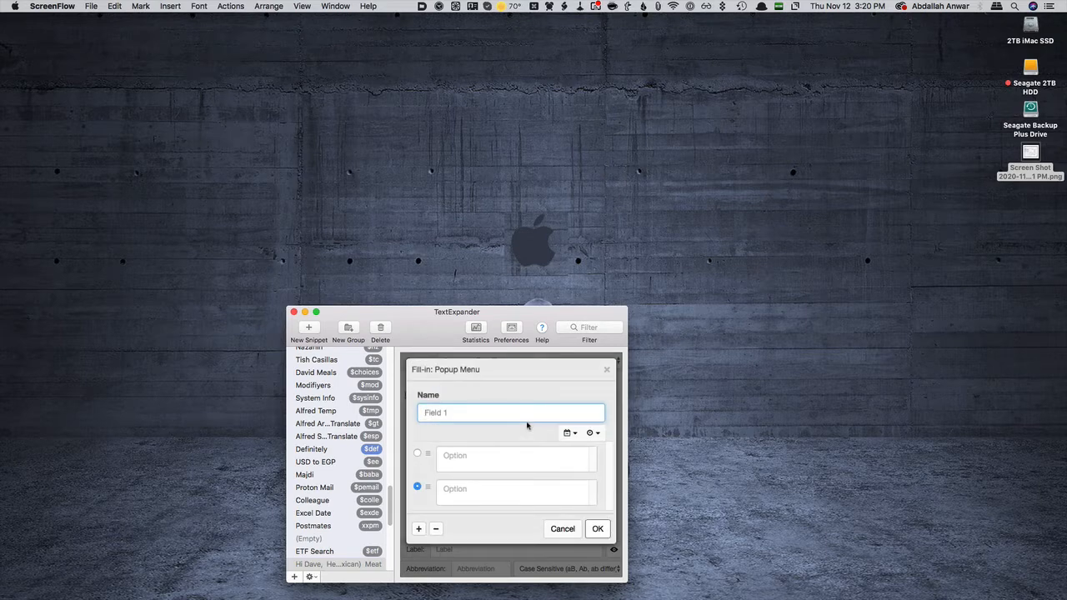
text(Meat 1)
click(506, 466)
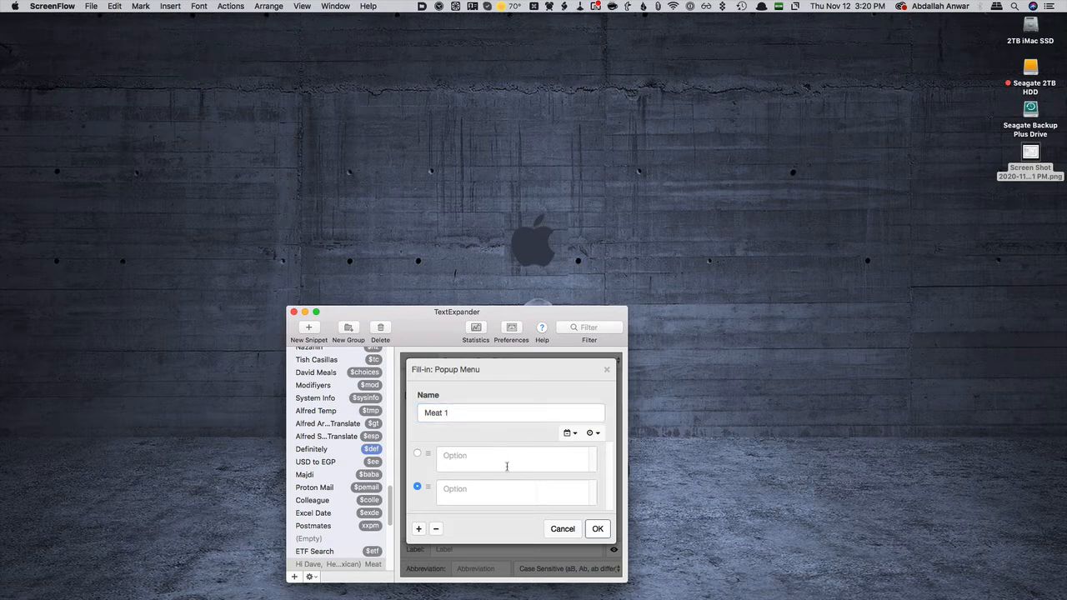
text(Chicken)
key(Tab)
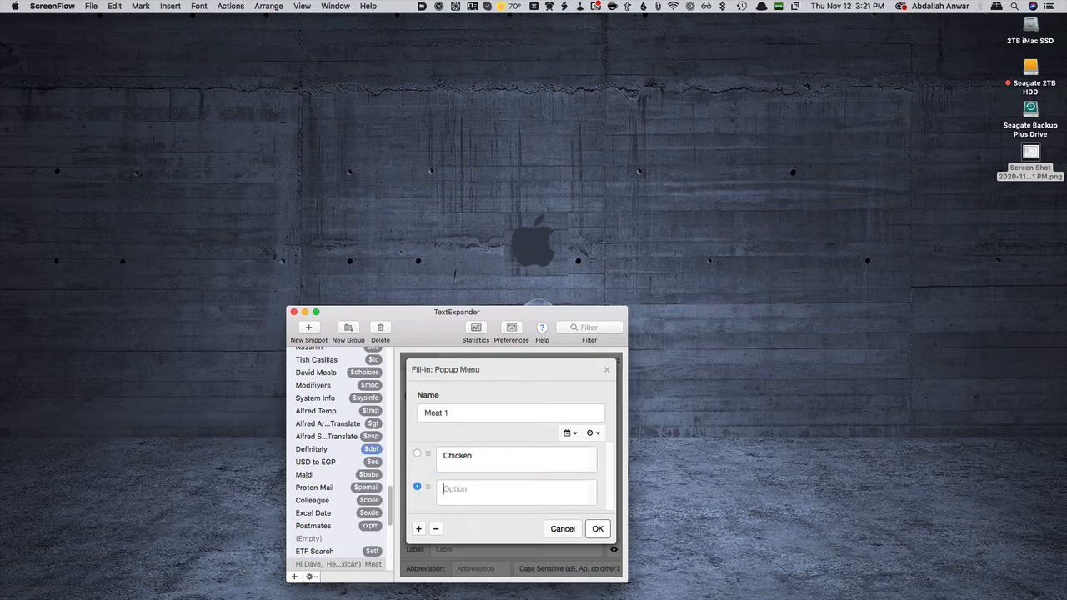
text(Z)
key(BackSpace)
text(Beef)
- Add Pork and Fish as further options of the Meat 1 popup menu and save the fill-in
click(420, 529)
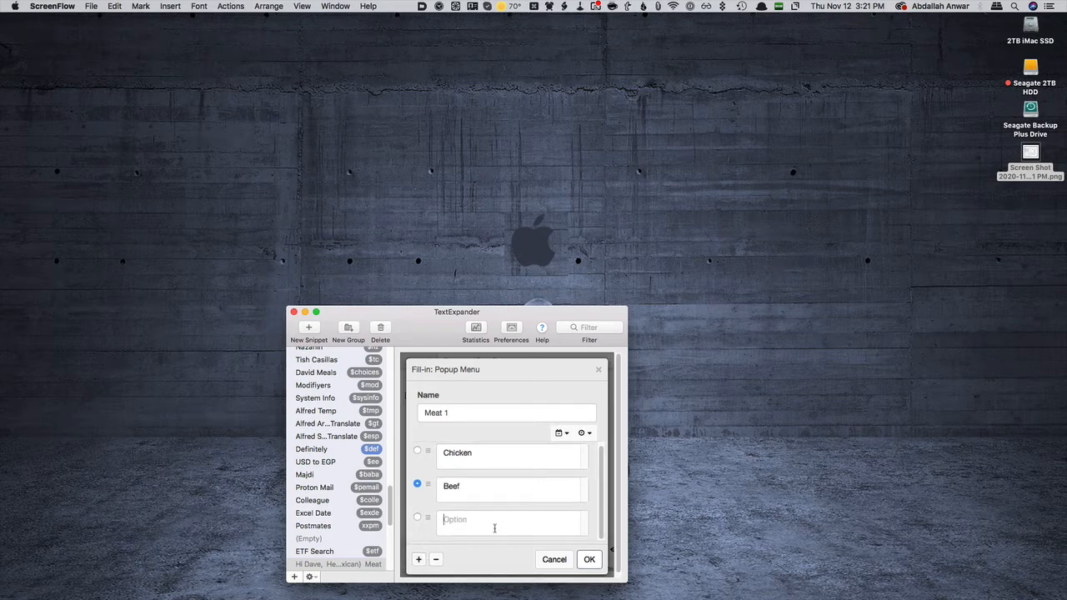
text(Pork)
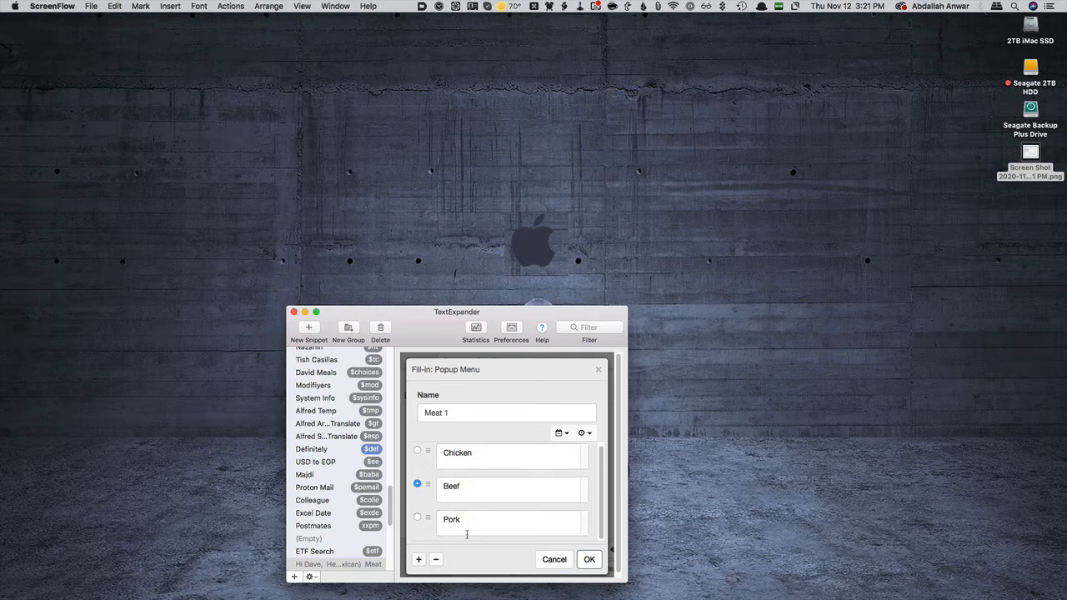
click(418, 561)
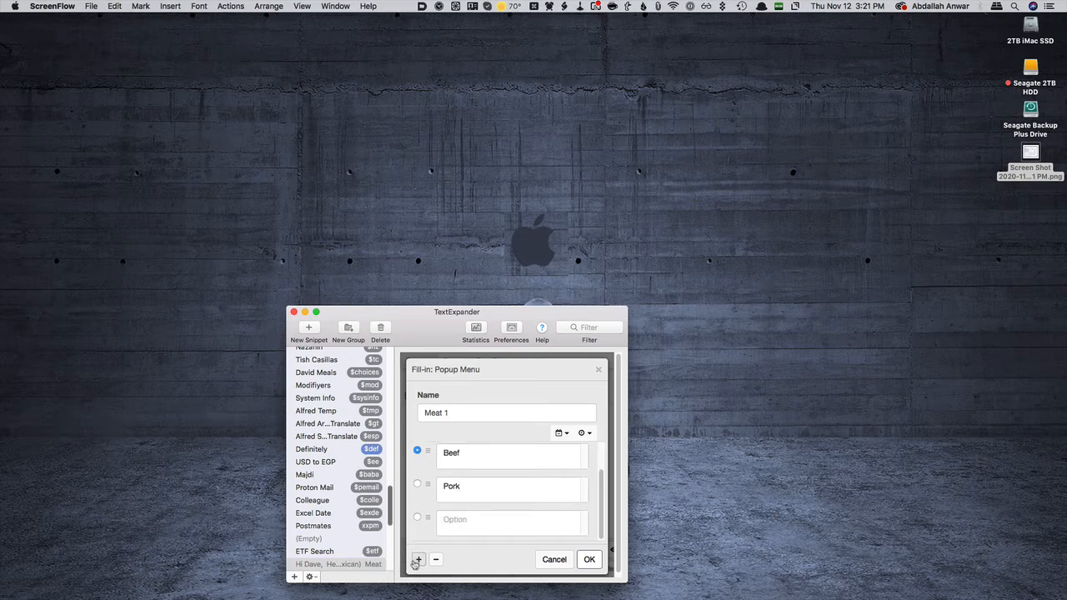
click(455, 529)
text(Fish)
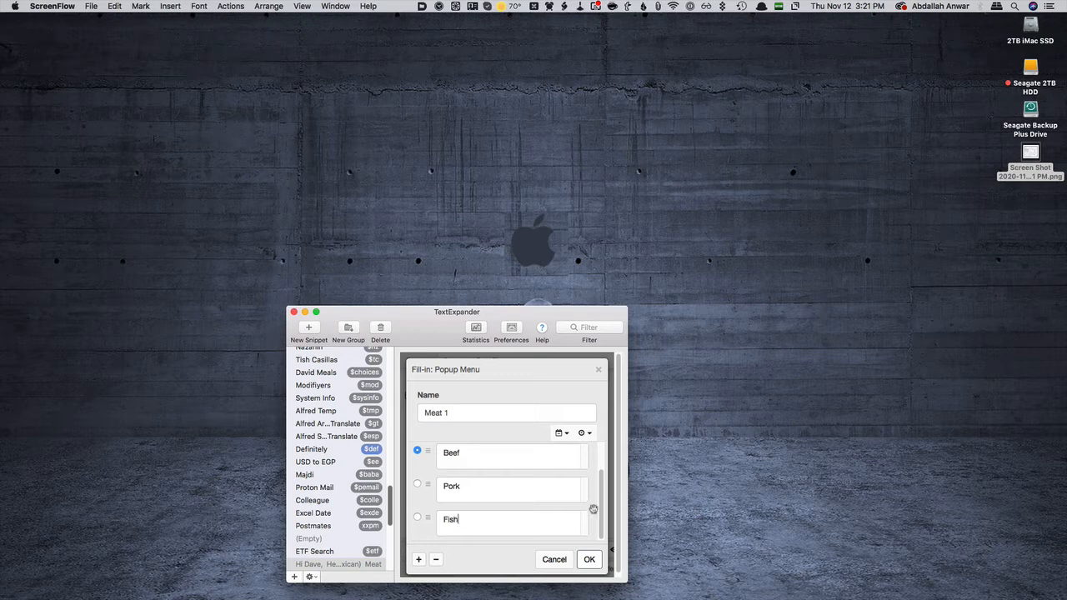
click(601, 566)
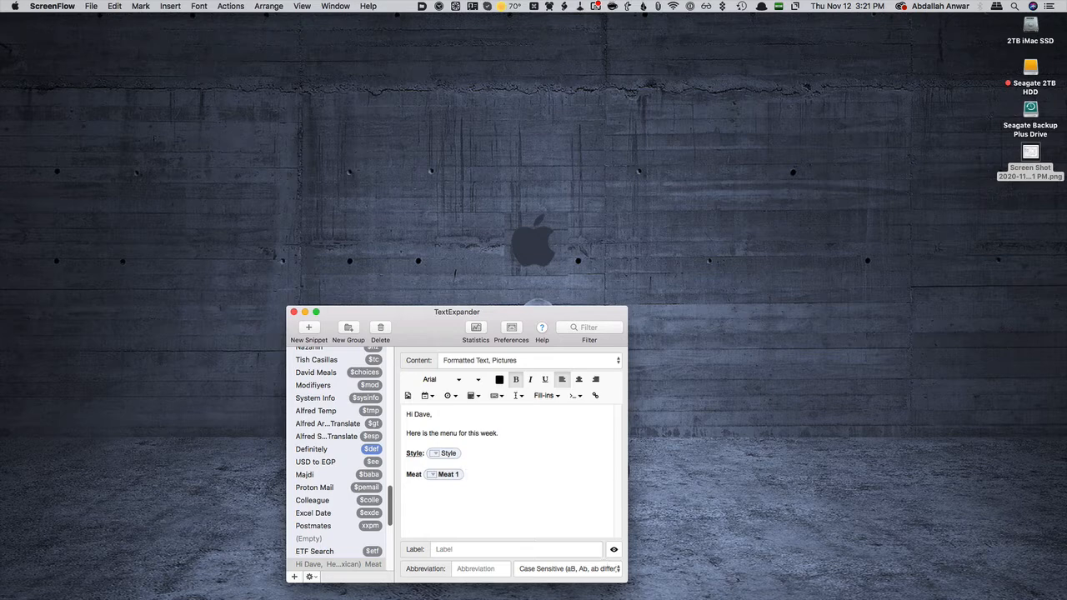
- Add the word "and" in regular, non-bold text after the Meat 1 fill-in
text(and)
key(alt+shift+Left)
key(super+b)
click(419, 474)
key(alt+shift+Left)
key(shift+Right)
click(478, 475)
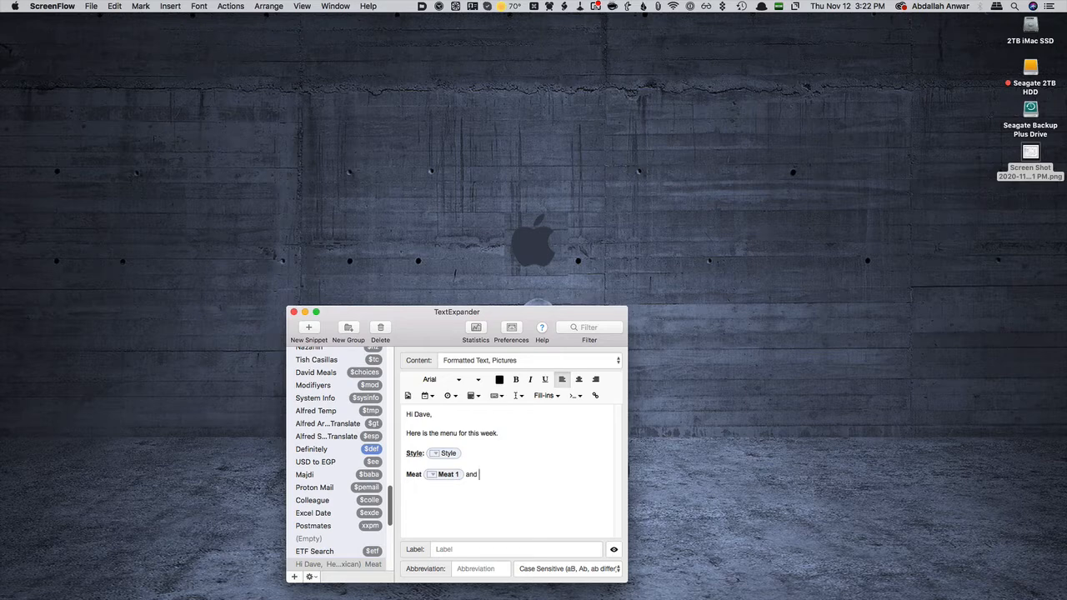
text(Meat 2)
key(alt+shift+Left)
key(BackSpace)
- Insert a popup menu fill-in after "and", name it Meat 2, and enter Chicken and Beef as its first two options
click(550, 397)
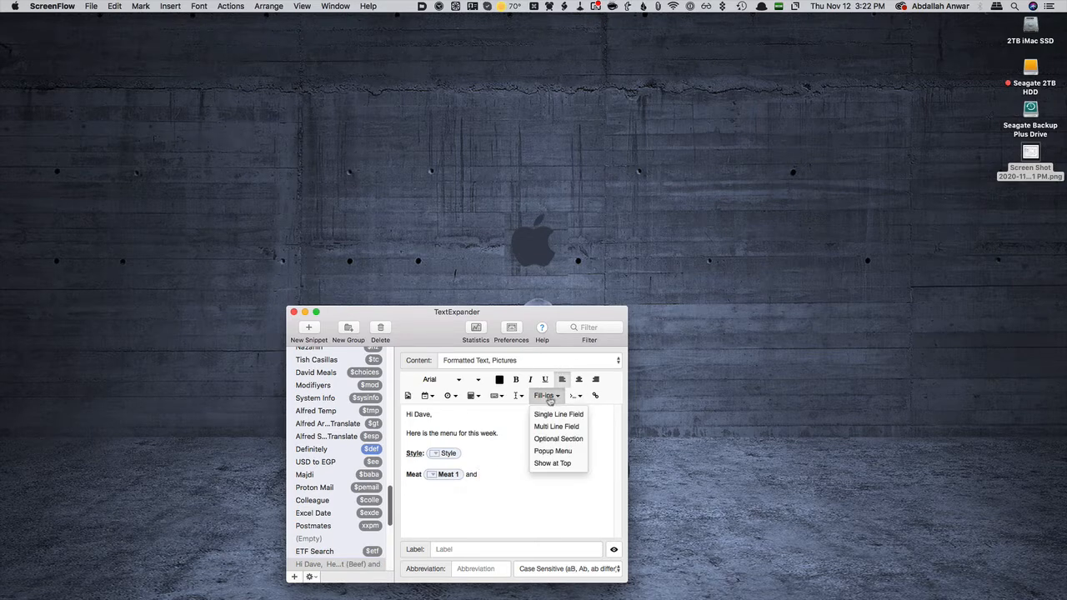
click(553, 451)
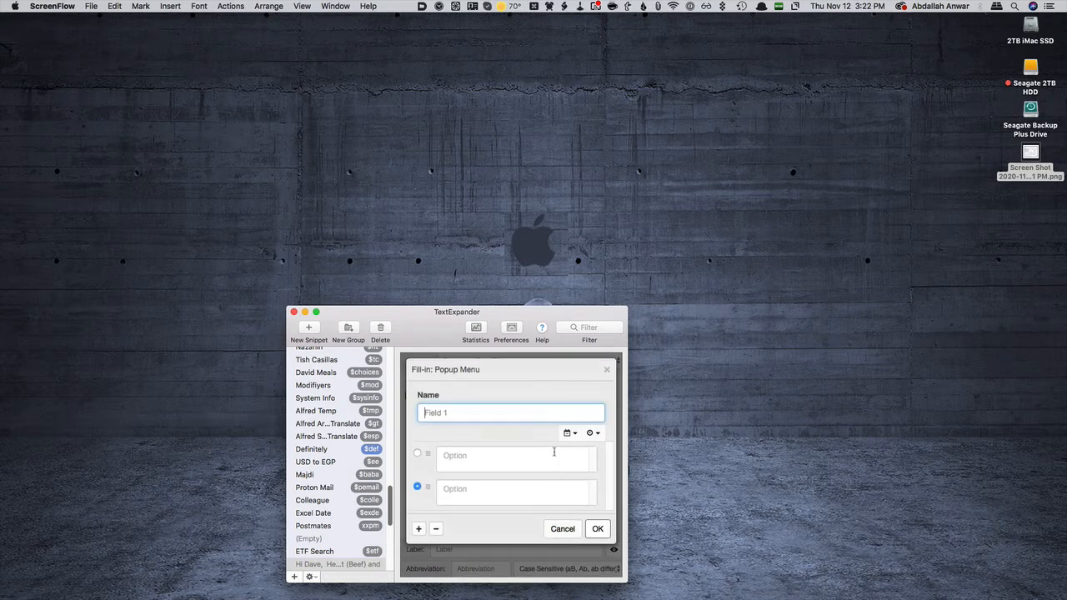
text(Meat 2)
click(512, 464)
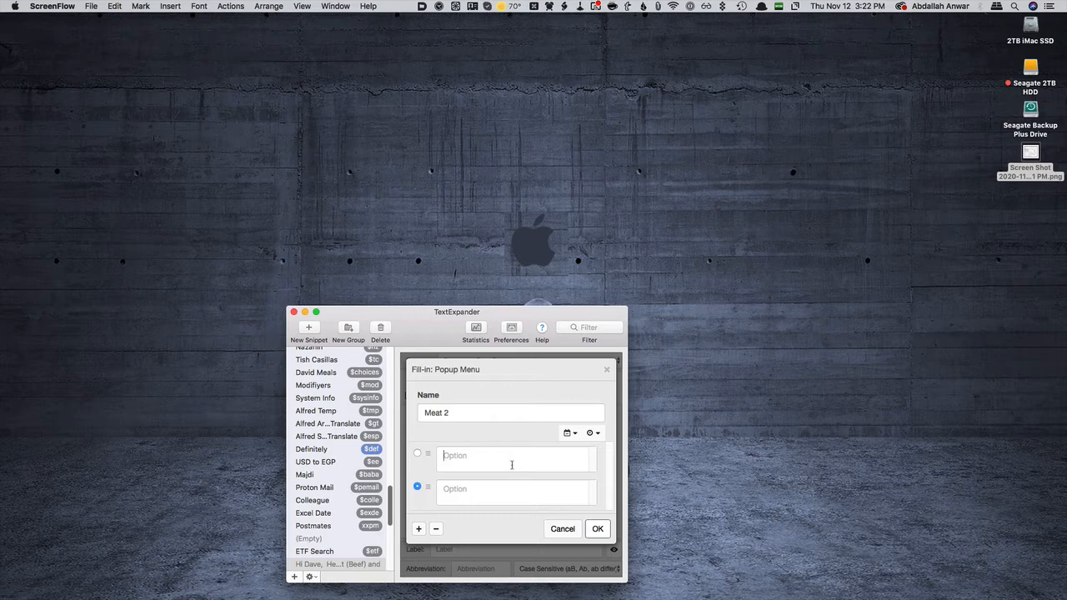
text(Beef)
key(Tab)
key(shift+Tab)
key(BackSpace)
key(BackSpace)
key(BackSpace)
text(ChickenBeef)
- Add Pork and Fish as further options of the Meat 2 popup menu and save the fill-in
click(419, 529)
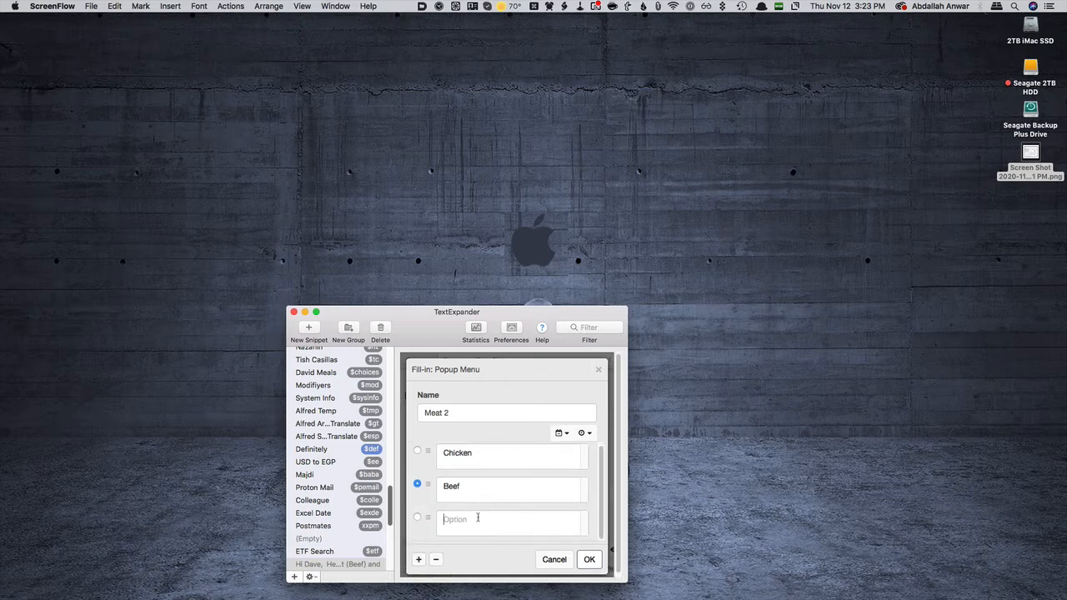
text(Pork)
click(420, 560)
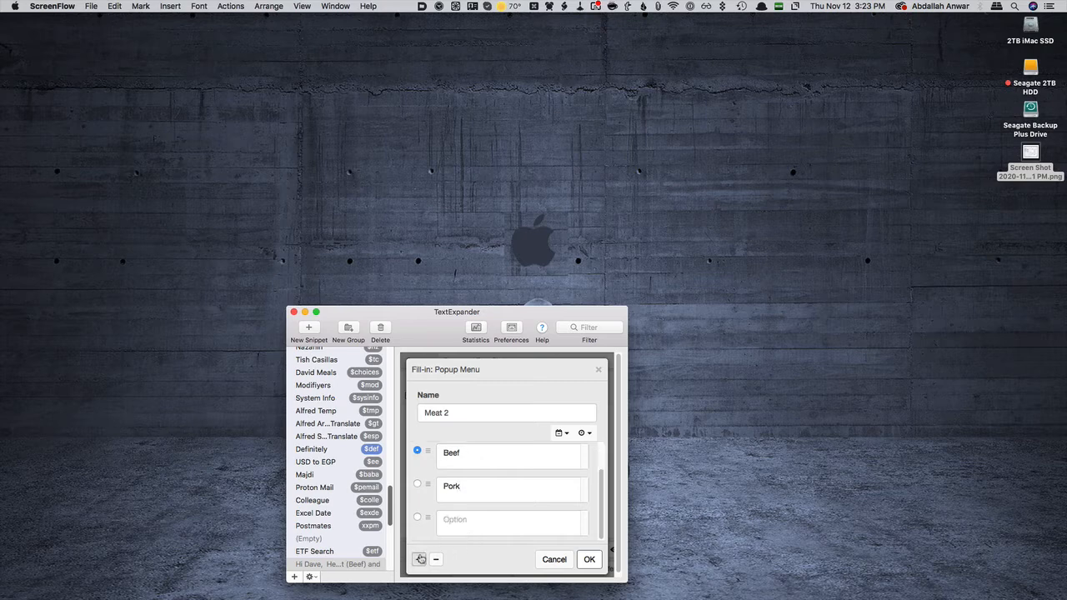
click(462, 522)
text(Fish)
click(590, 558)
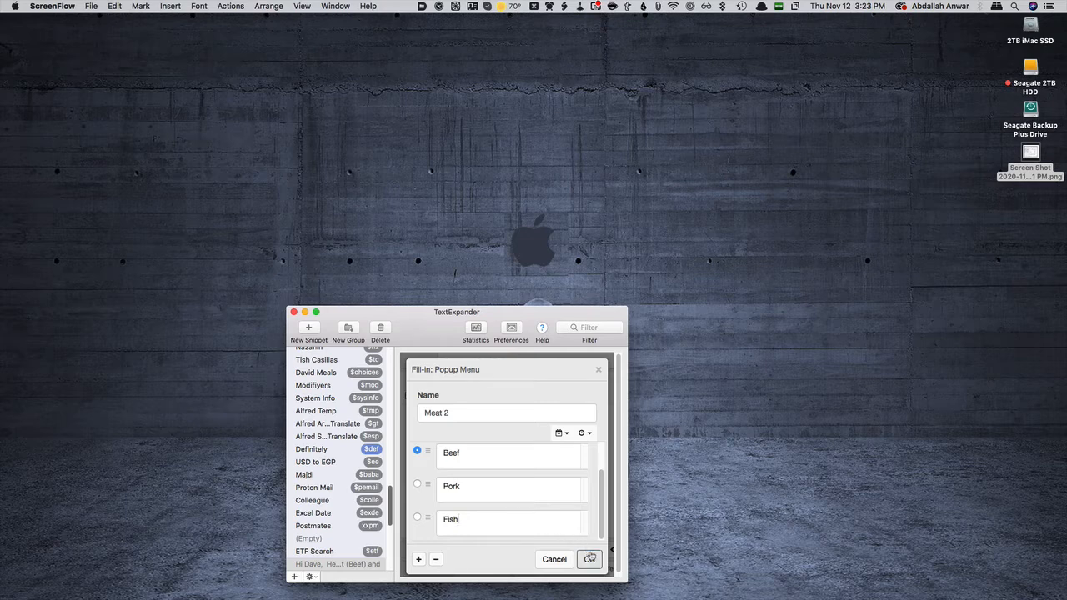
- Add a bold line reading "Vegitable Sides" below the Meat line and return to regular text after it
click(590, 558)
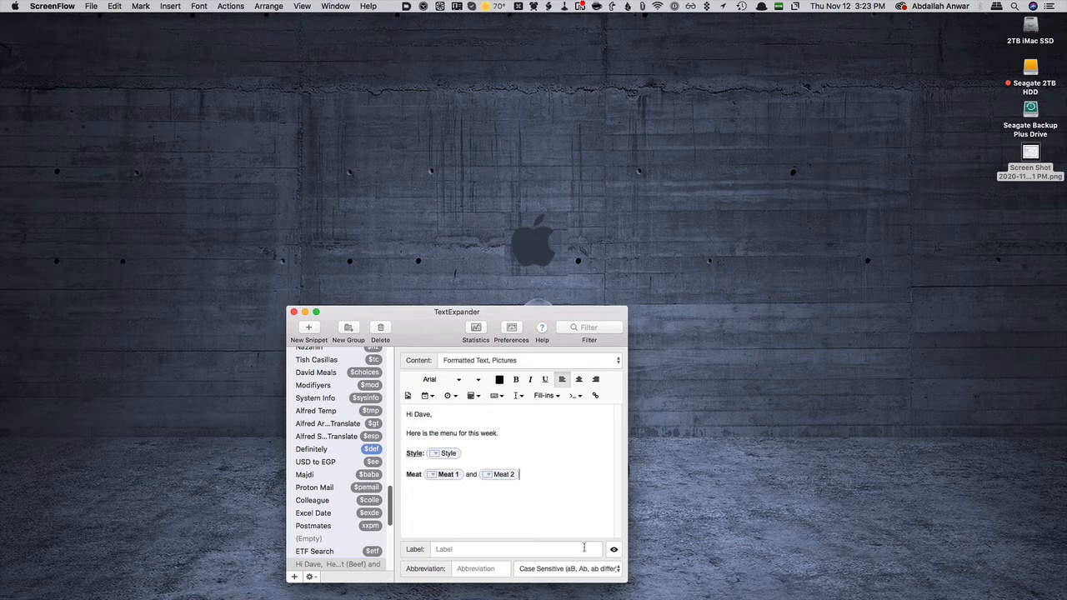
key(Return)
key(Return)
text(Begitable)
key(shift+alt+Left)
text(Vegitable)
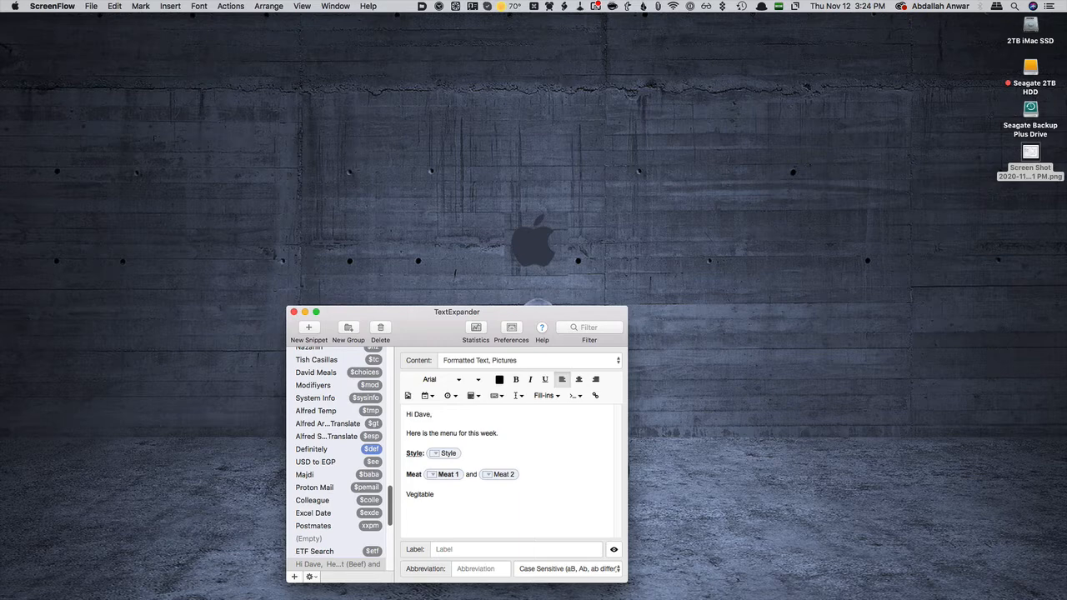
text( Sides)
key(alt+shift+Left)
key(alt+shift+Left)
key(super+b)
key(Right)
key(super+b)
- Insert a popup menu fill-in after "Vegitable Sides", name it Vegitable 1, and enter Corn and Green Beans as its first two options
click(548, 396)
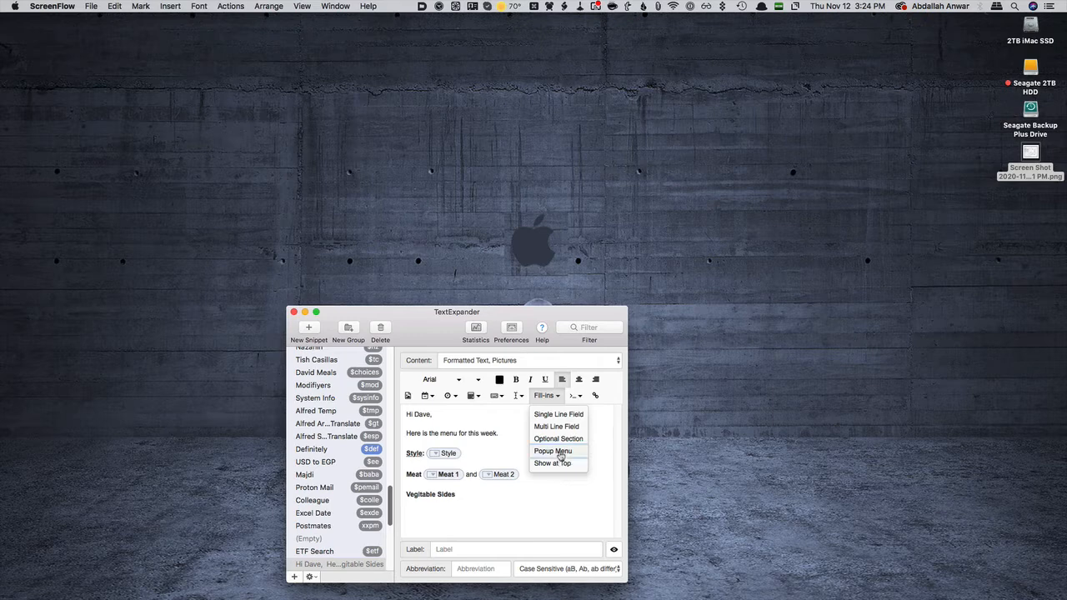
click(561, 454)
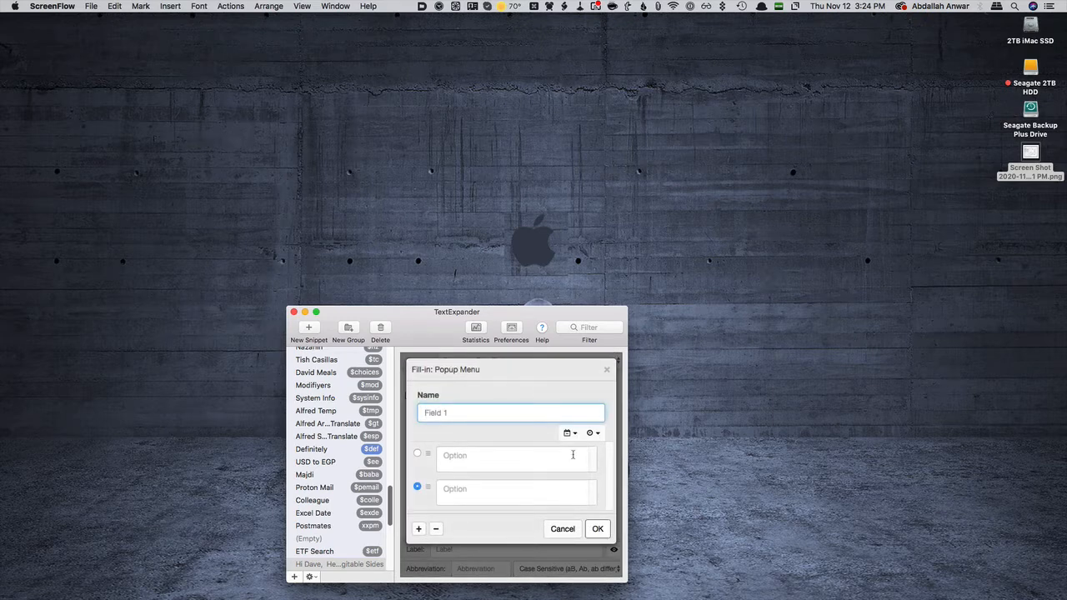
text(Vegitable 12)
key(BackSpace)
click(545, 453)
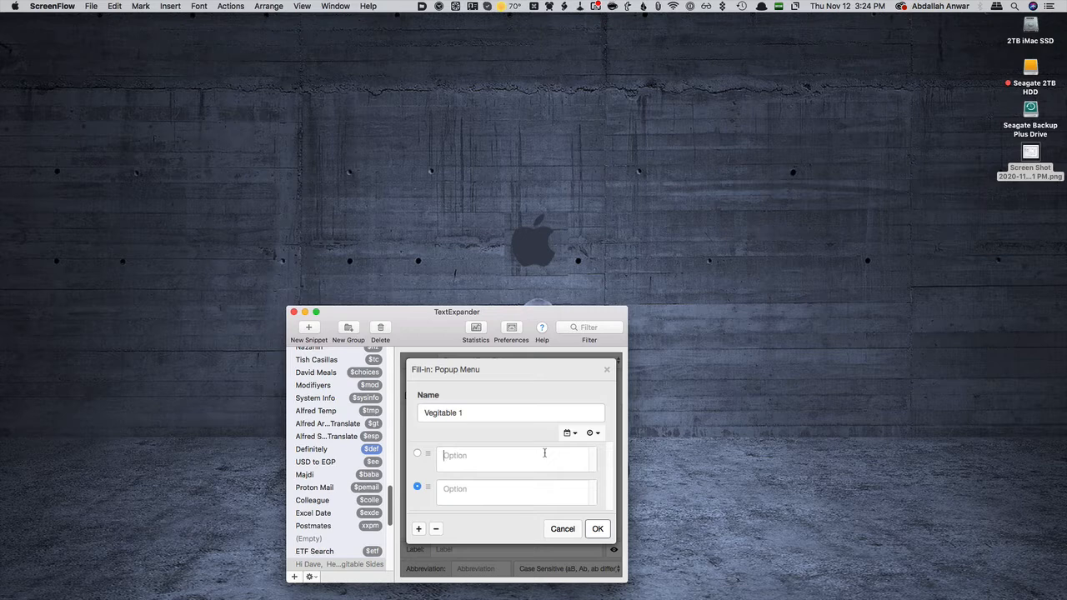
text(Corn)
key(Tab)
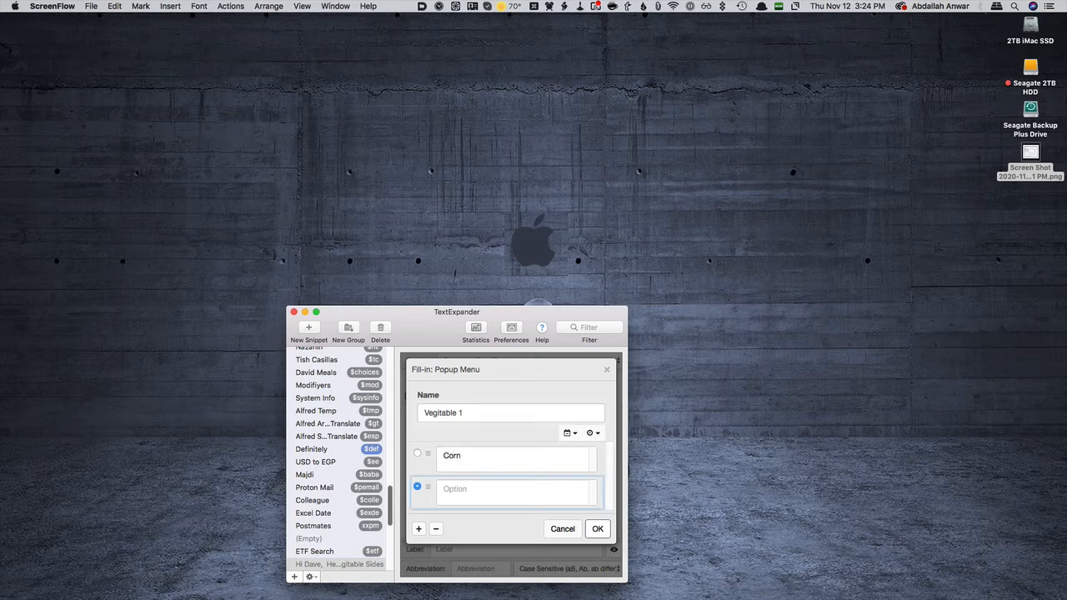
text(Gree)
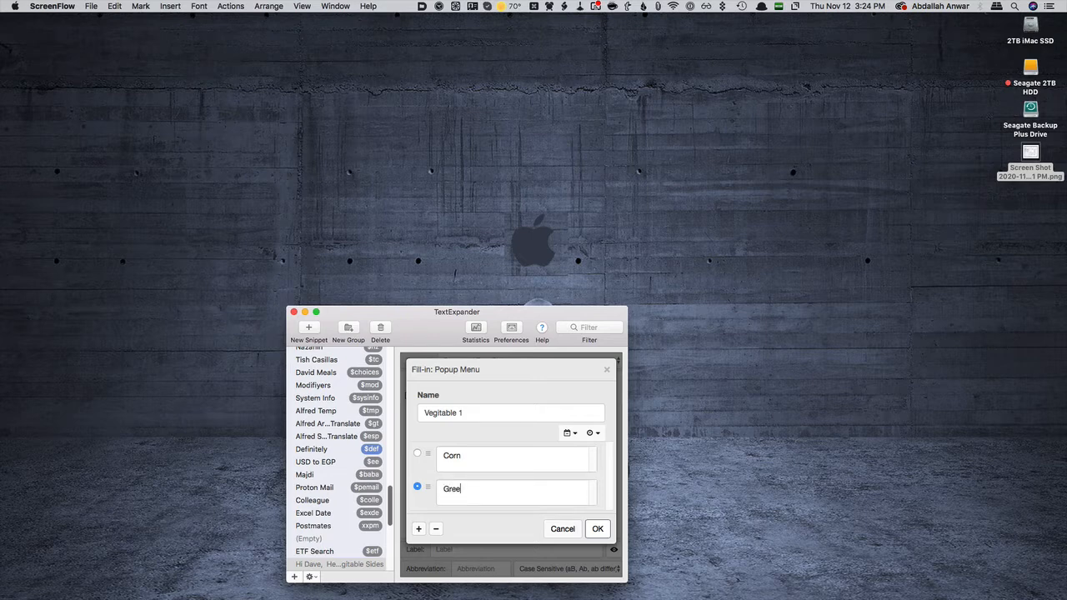
text(n Bee)
key(BackSpace)
text(ans)
- Add Brocali, Turnips and Culiflower as further options of the Vegitable 1 popup menu and save the fill-in
click(419, 529)
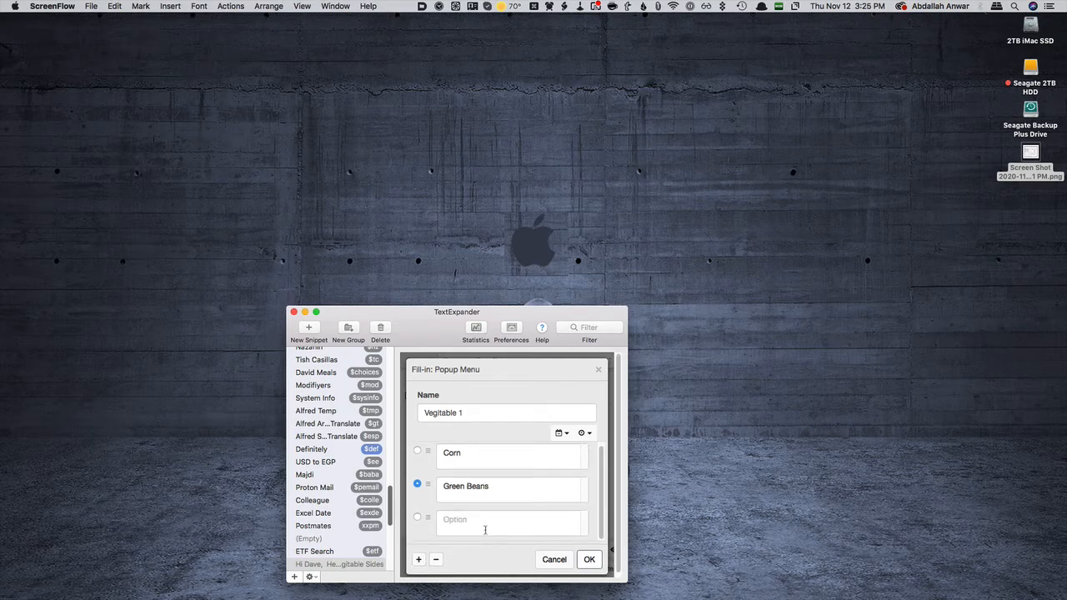
text(Brocail)
click(419, 559)
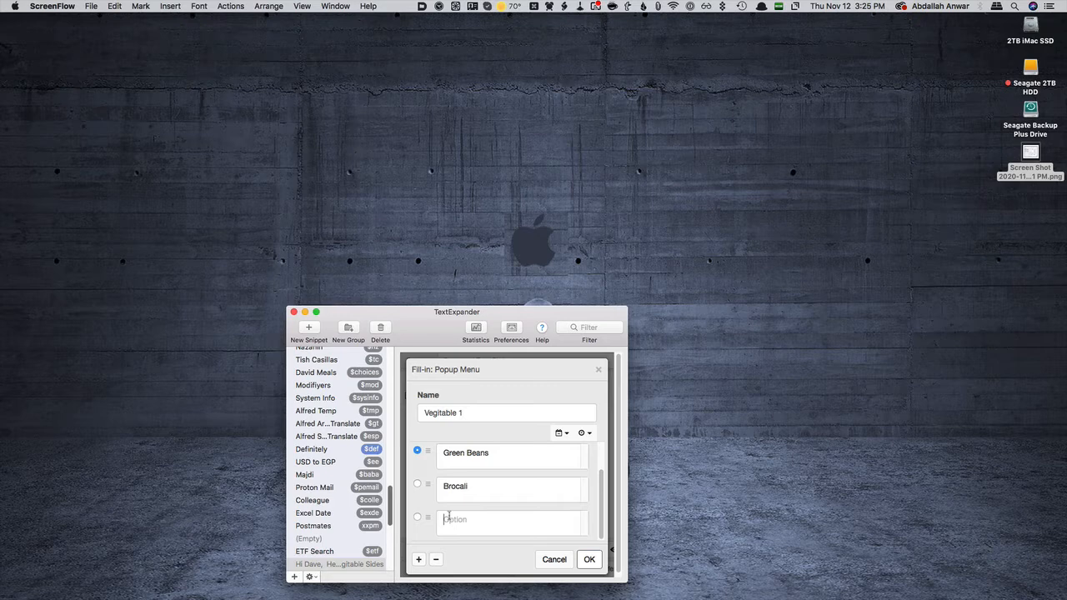
text(To)
text(m)
text(nips)
click(419, 560)
text(Cul)
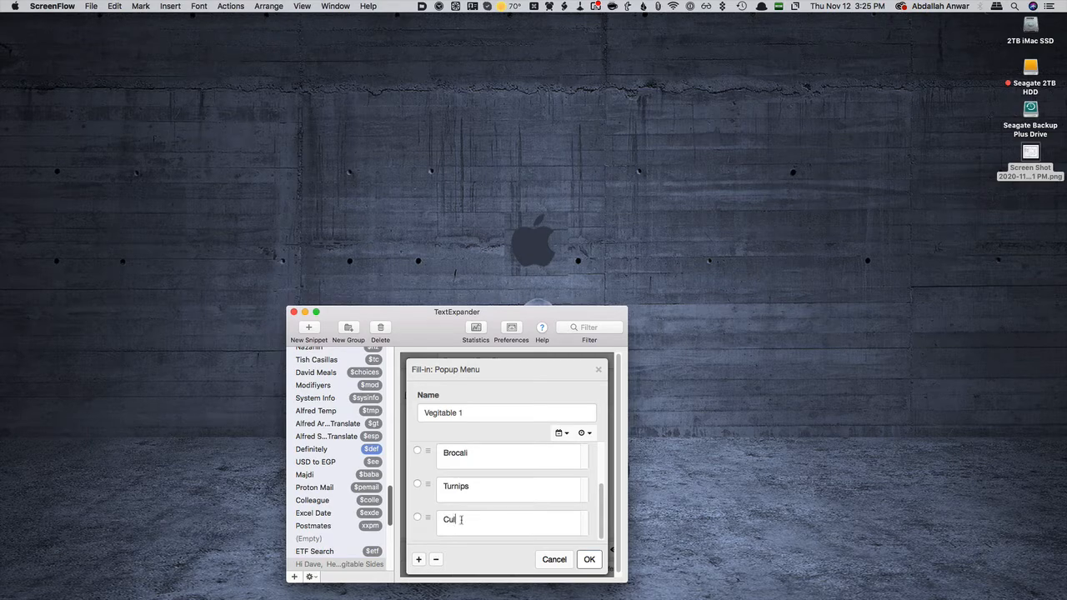
text(iflower)
click(590, 559)
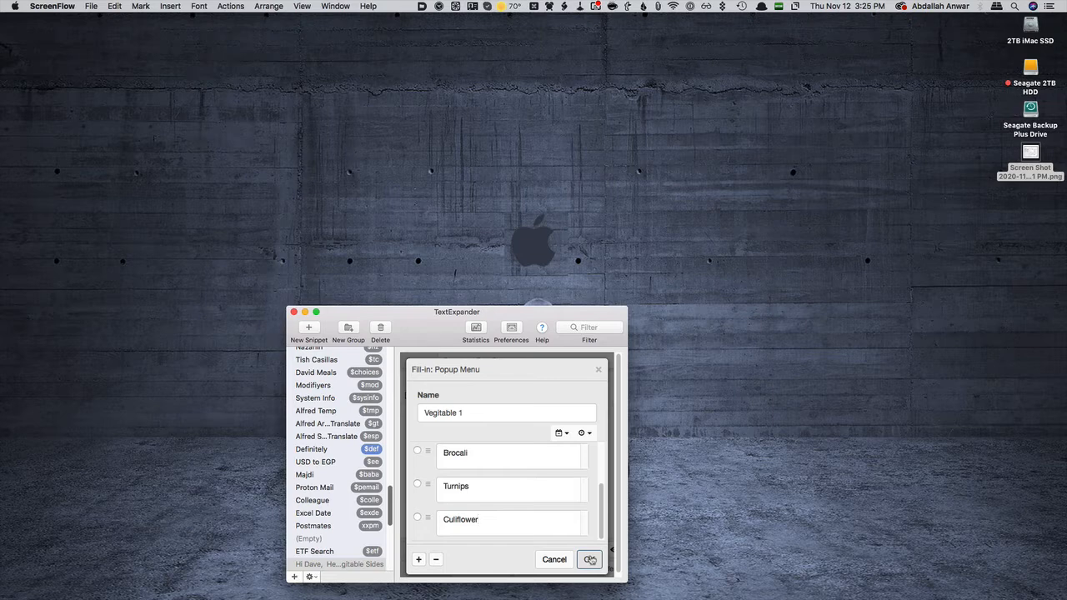
click(590, 559)
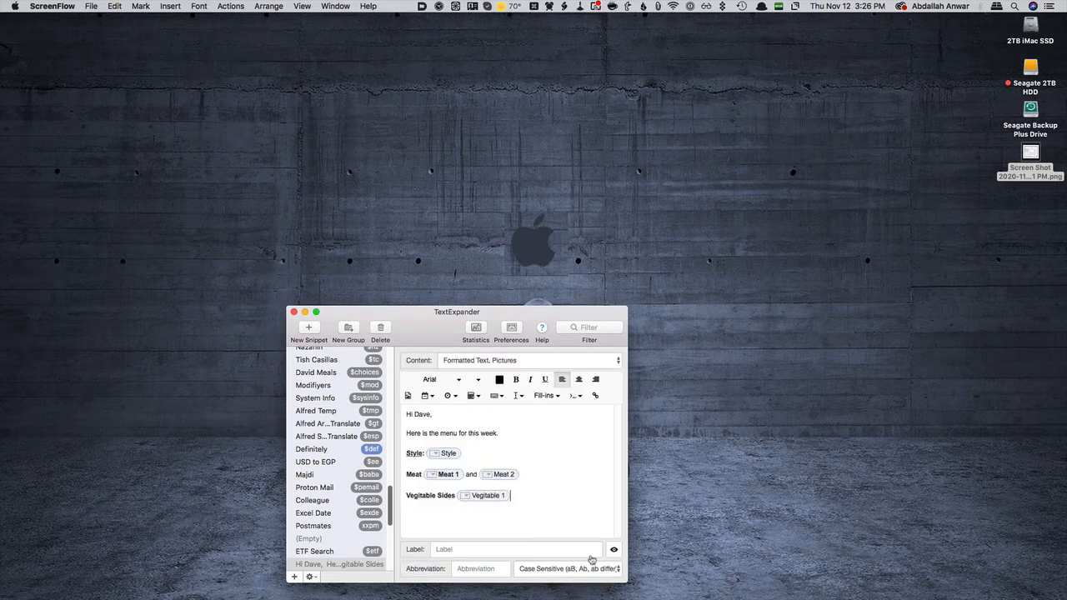
- Add the word "and" after the Vegitable 1 fill-in, followed by a copy of that fill-in
click(492, 495)
key(Right)
text(and)
key(super+v)
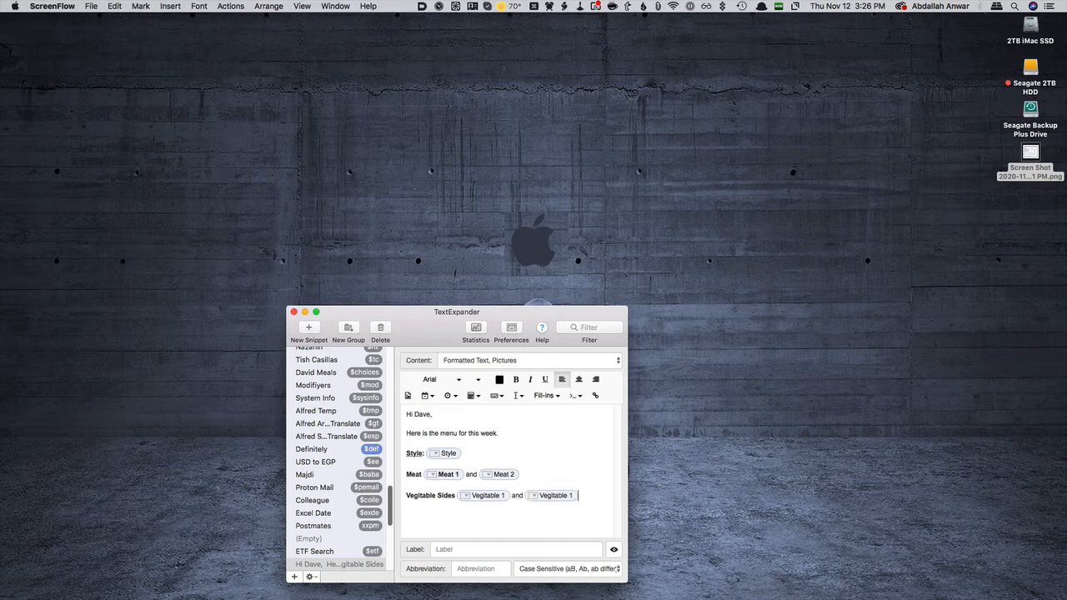
- Rename the copied vegetable fill-in to Vegitable 2 and save it
double_click(558, 497)
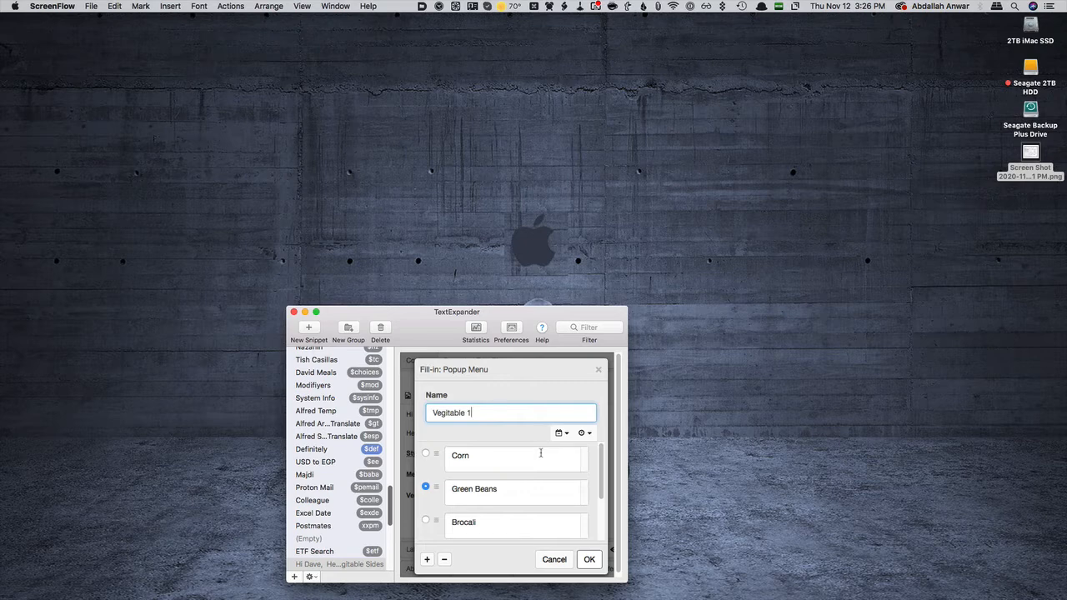
key(shift+Left)
text(2)
click(588, 560)
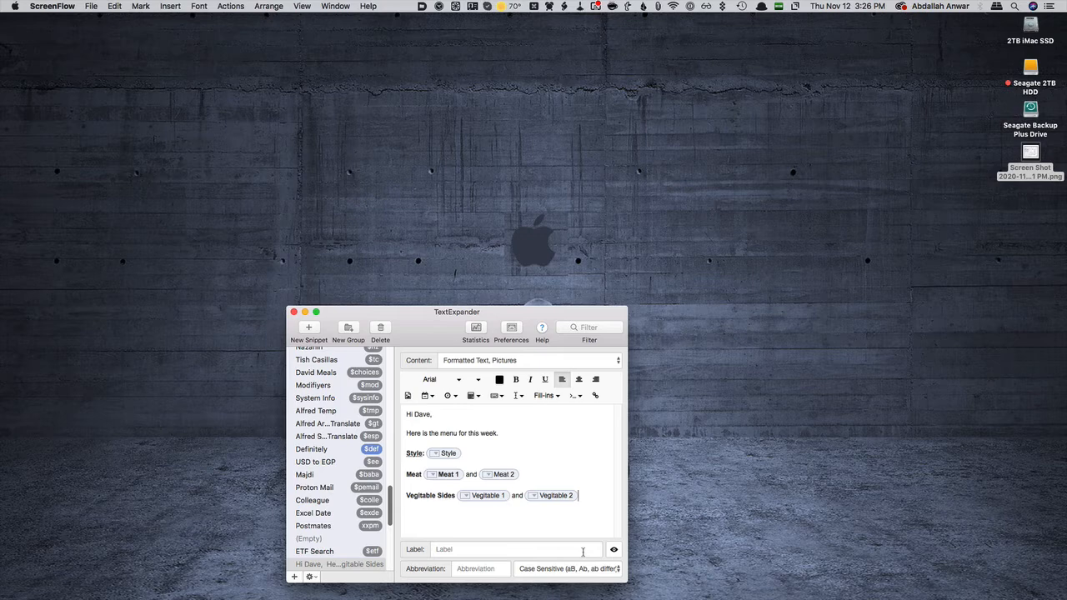
- Add a bold line reading "Other Sides" below the Vegitable Sides line and return to regular text after it
key(Return)
key(super+b)
text(Other Sides)
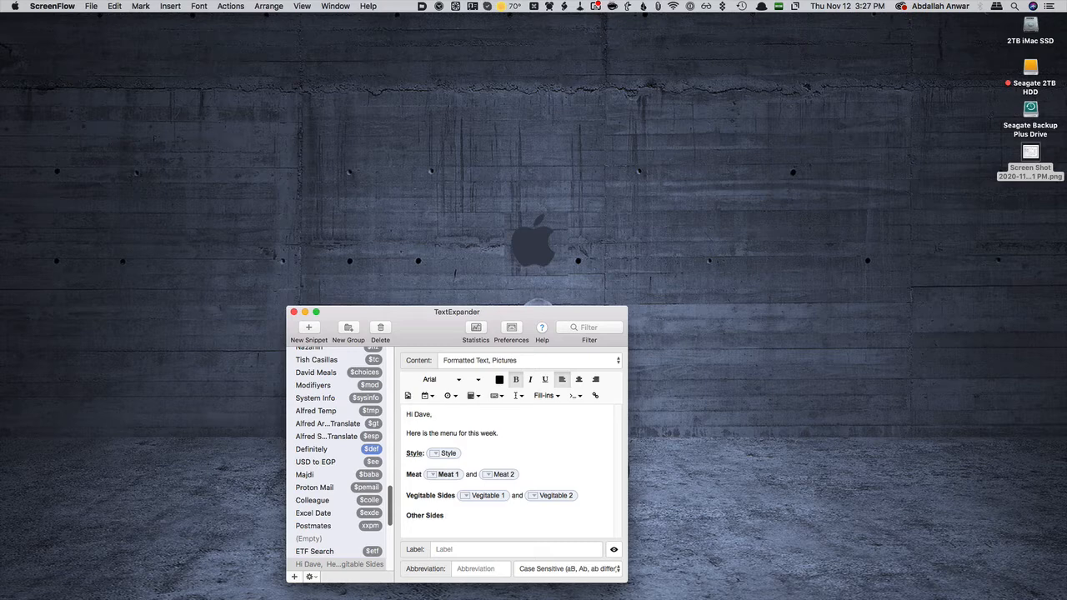
key(super+b)
- Insert a popup menu fill-in after "Other Sides", name it Other sides 1, and enter Rice and Mac N Cheese as options
click(551, 397)
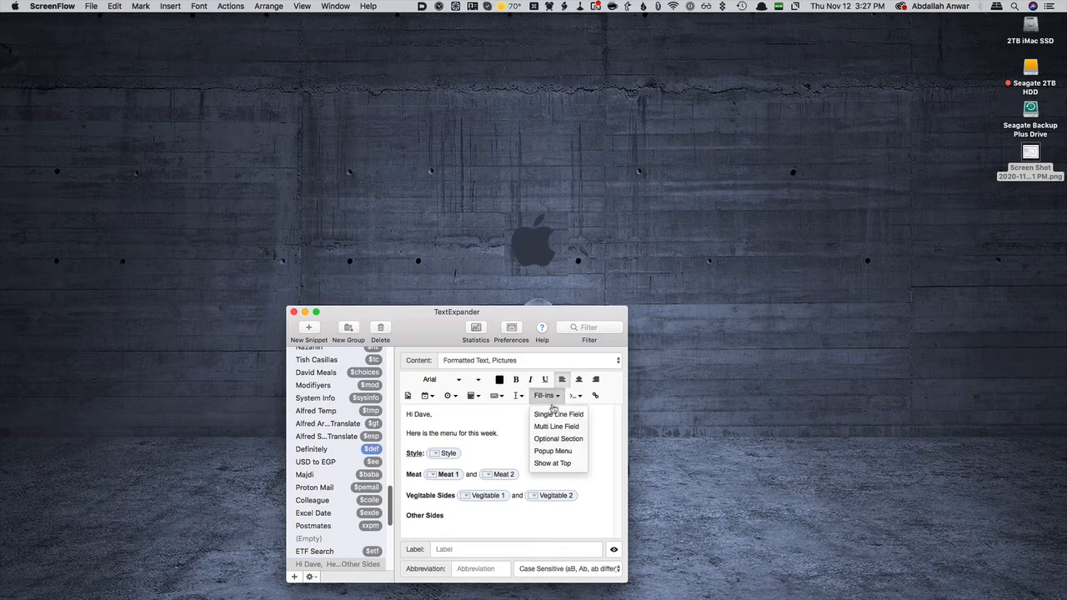
click(563, 452)
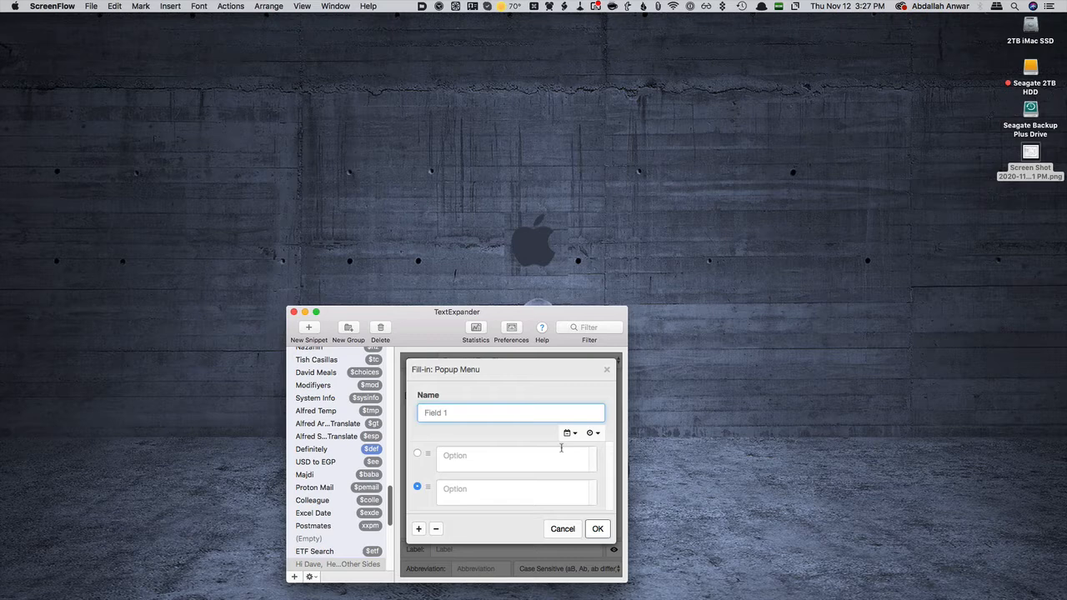
text(Other sides 1)
click(512, 461)
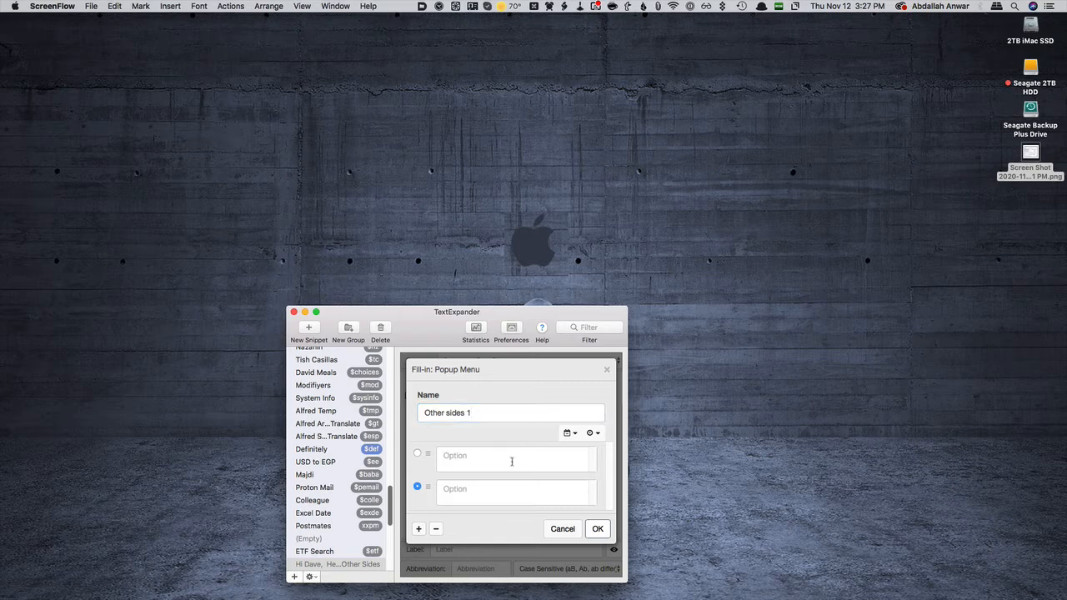
text(Rice)
click(503, 489)
text(Mac N Cheese)
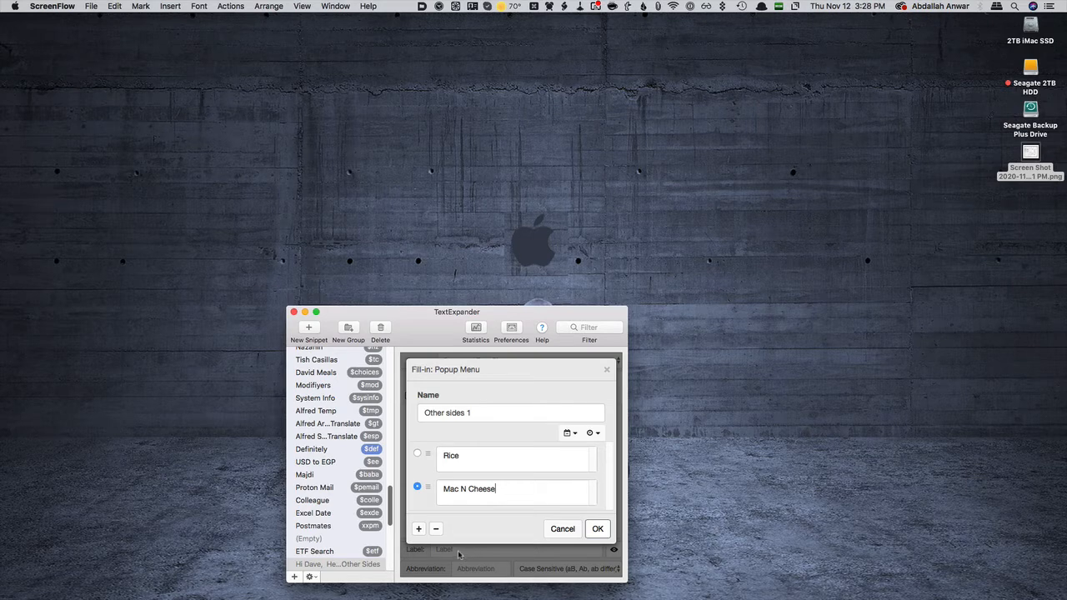
- Add Couse couse as the third option of the Other sides 1 popup menu and save the fill-in
click(419, 530)
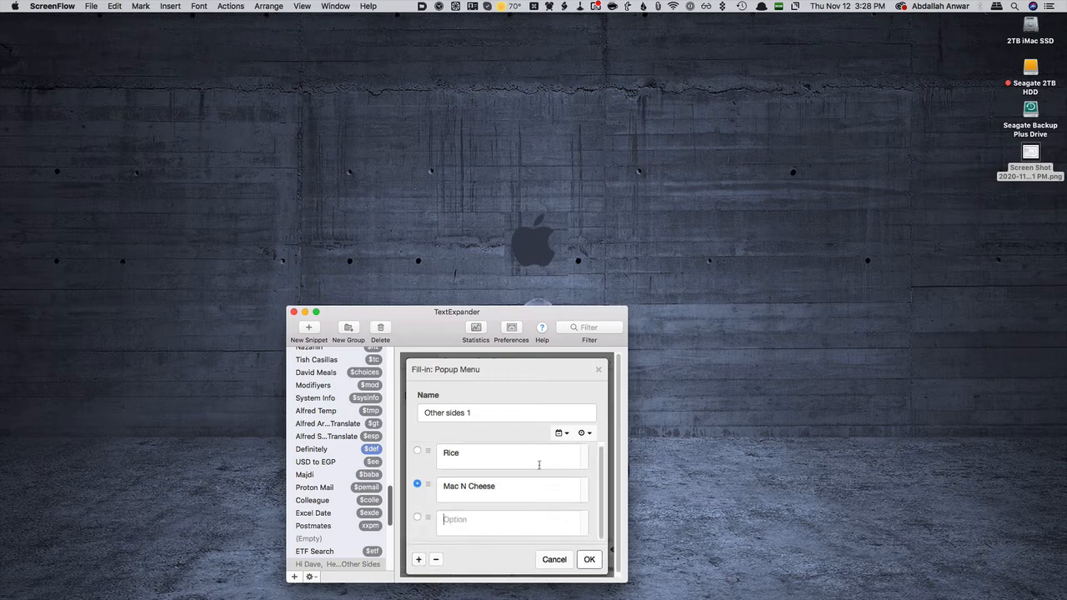
text(Couse couse)
click(588, 560)
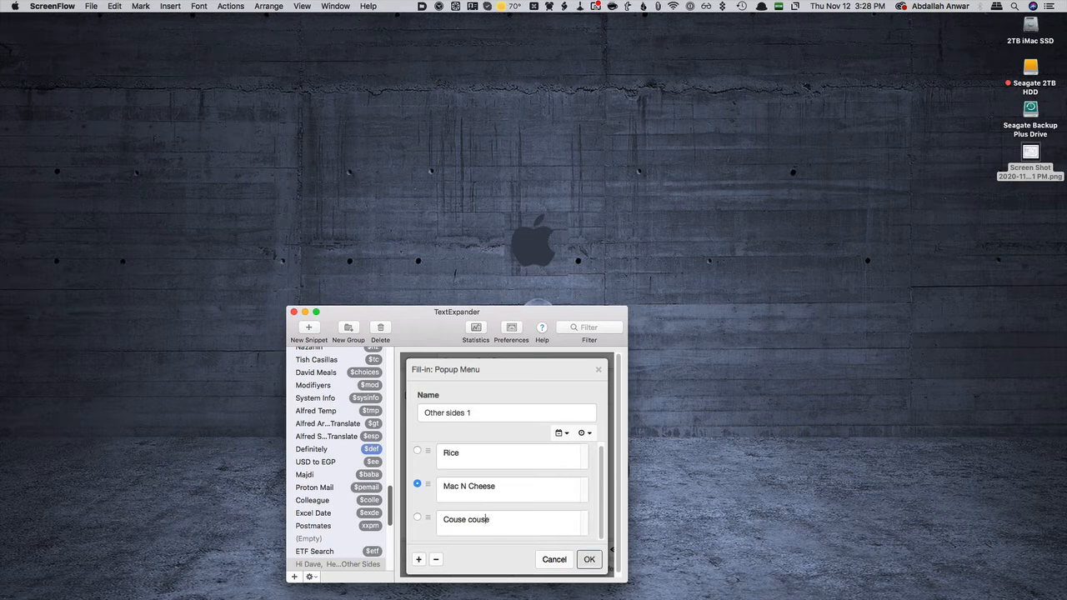
click(588, 563)
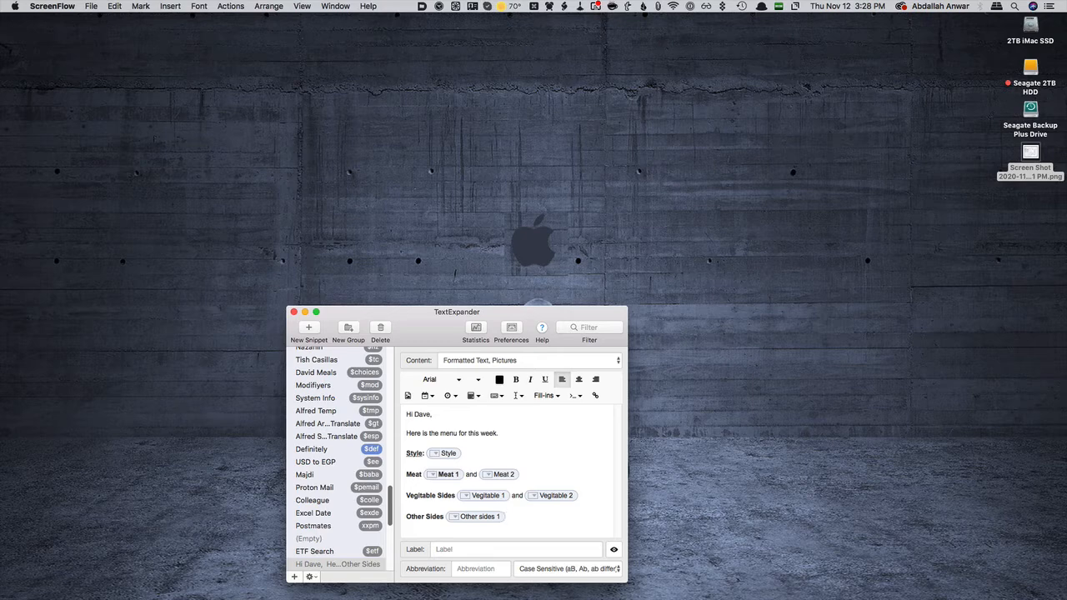
- Add the word "and" after the Other sides 1 fill-in, followed by a copy of that fill-in
click(498, 517)
key(Left)
key(Right)
text(and)
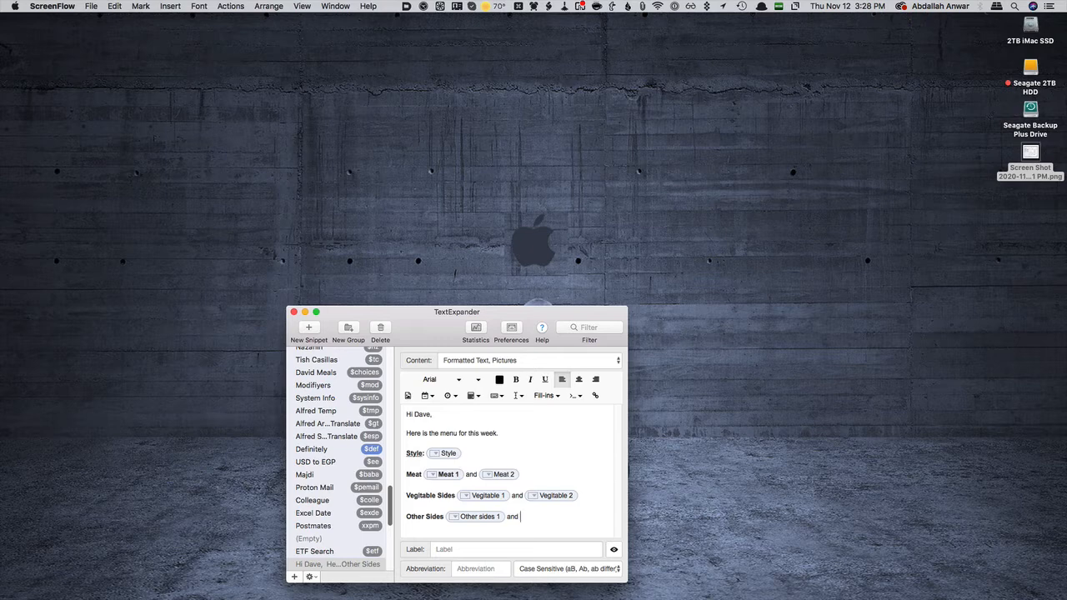
key(super+v)
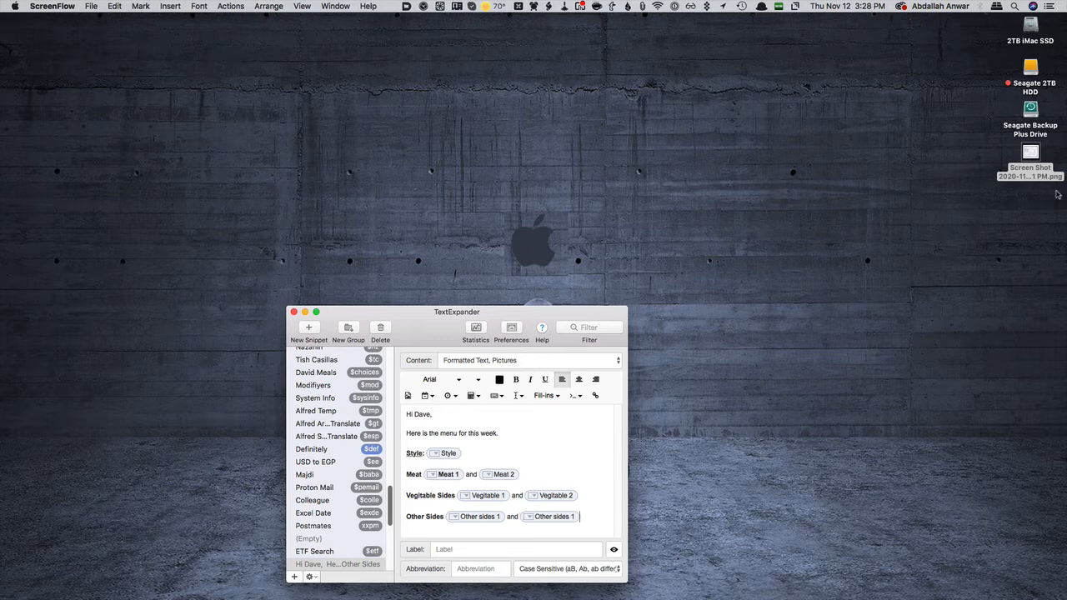
- Rename the copied fill-in on the Other Sides line to Other sides 2 and save it
double_click(554, 517)
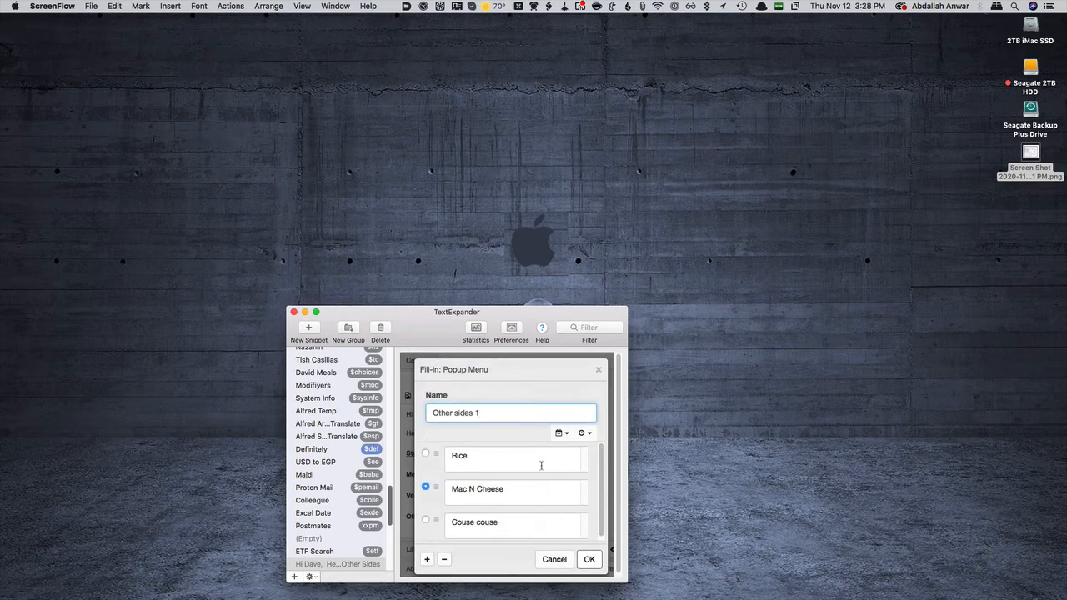
key(shift+Left)
text(2)
click(592, 559)
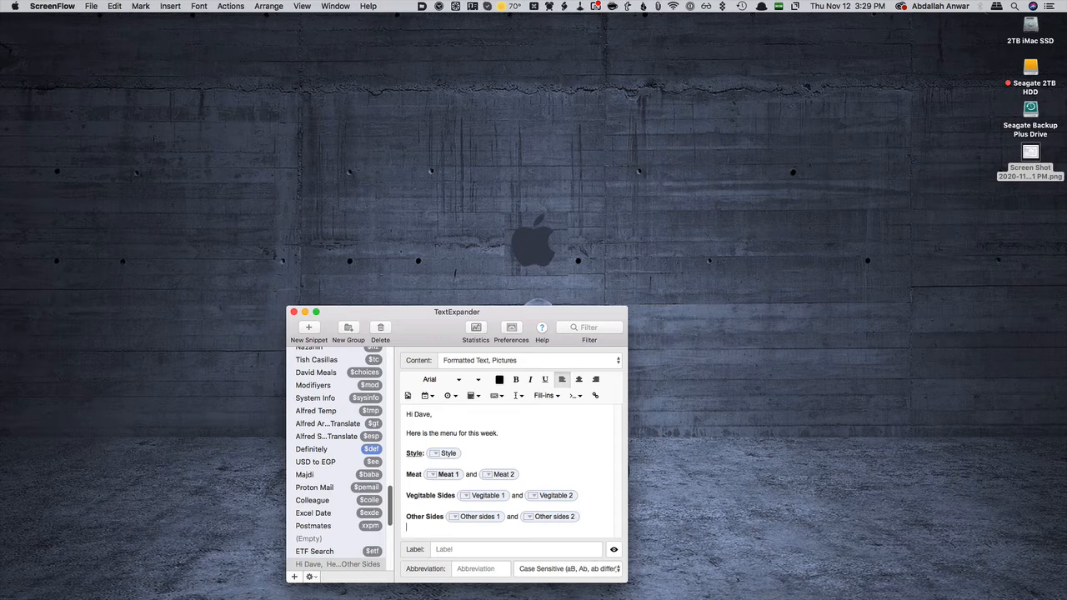
- Add a line reading "Other Details:" in regular text below the Other Sides line
key(Return)
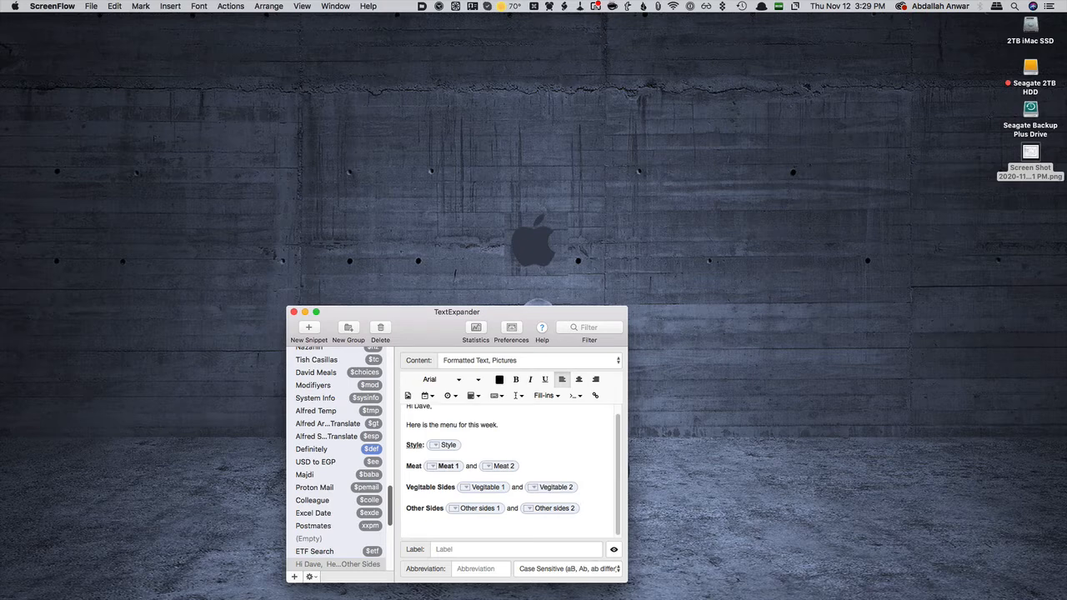
text(Othe4)
key(BackSpace)
text(r Details)
text(:)
- Label the snippet Menu 3 and set its abbreviation to ;food
click(524, 548)
text(M)
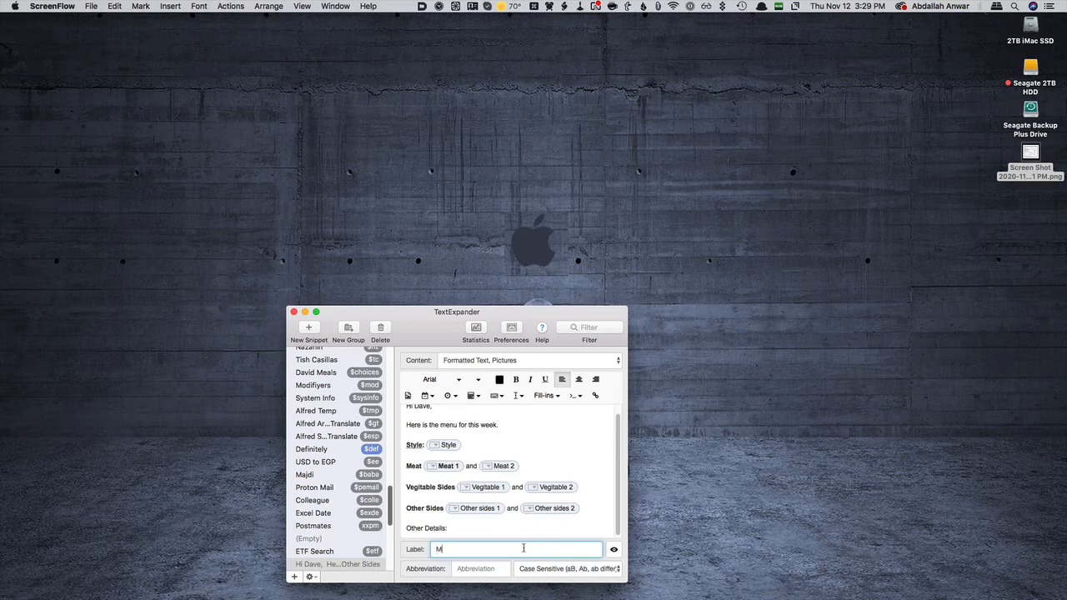
text(enu 3)
click(484, 569)
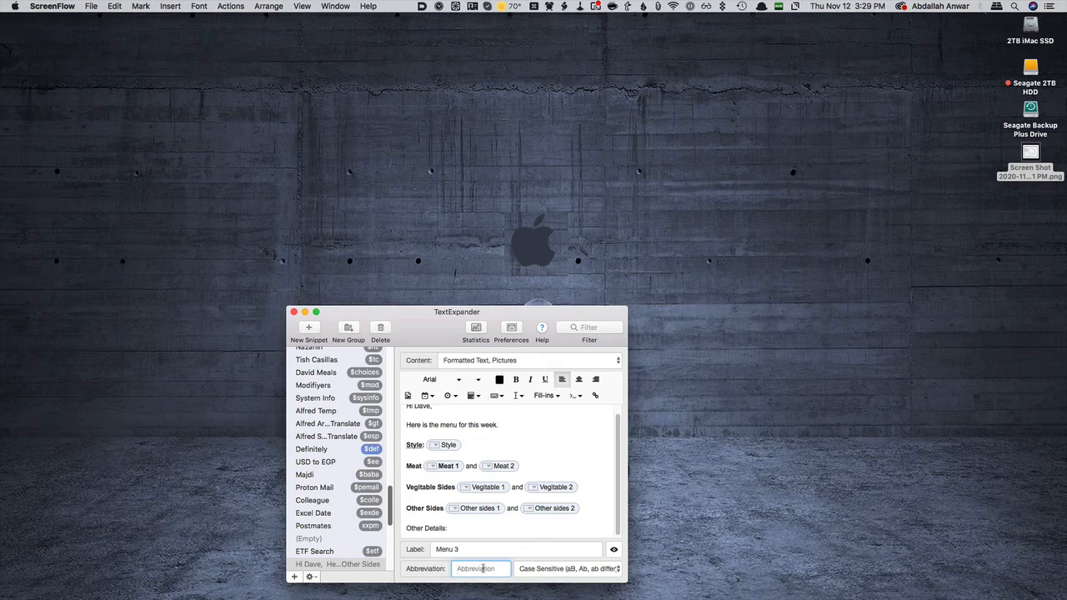
text($)
text(food)
- Preview the ;food snippet with its popup menus and close the preview
click(614, 551)
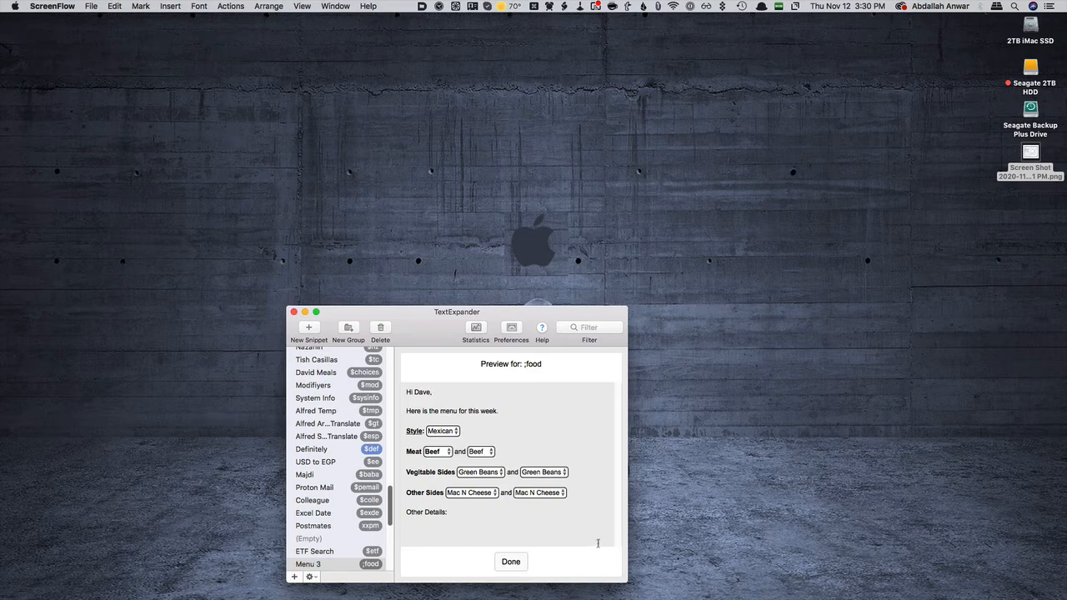
click(520, 564)
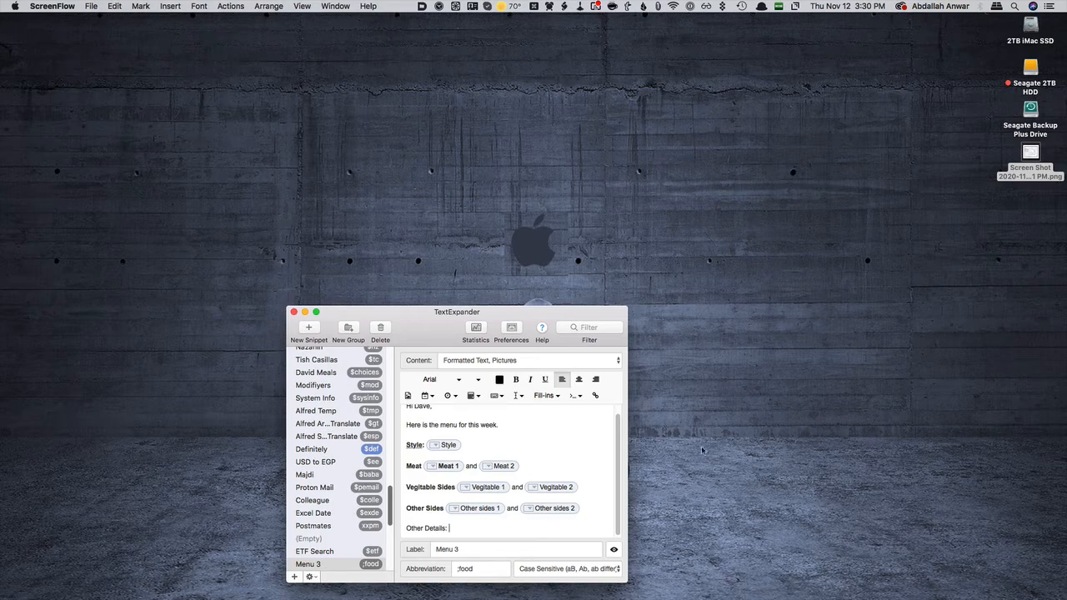
- Switch to Microsoft Word with a blank document
mouse_move(1059, 282)
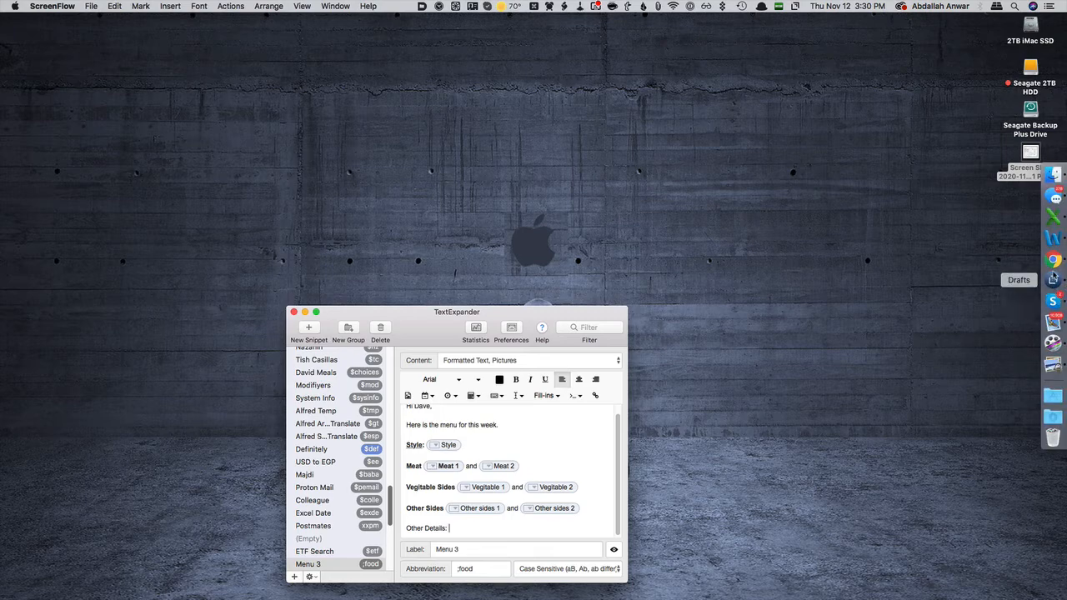
click(1051, 241)
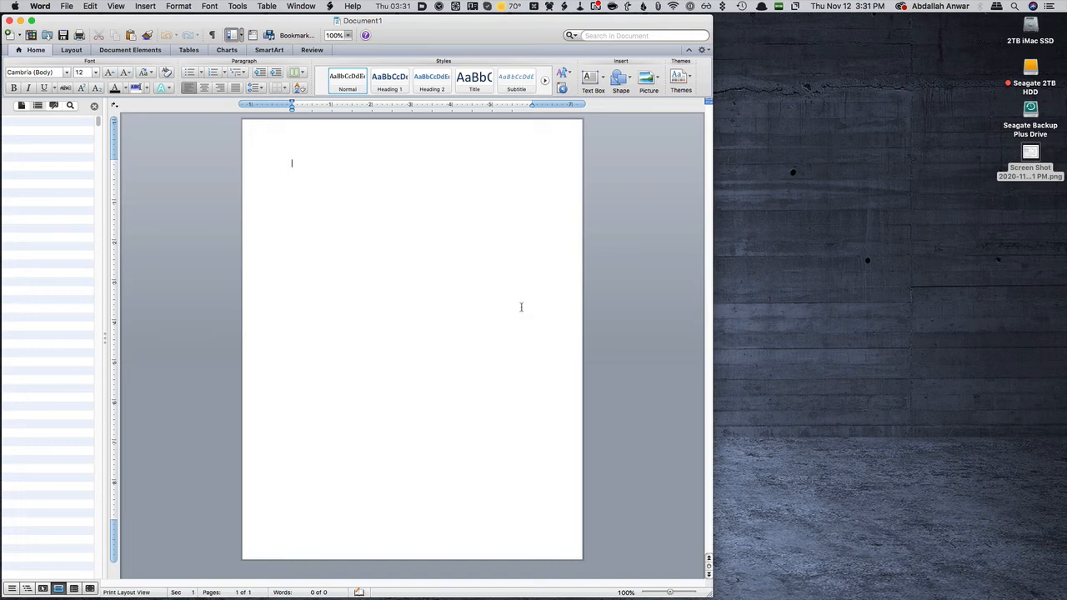
mouse_move(1065, 305)
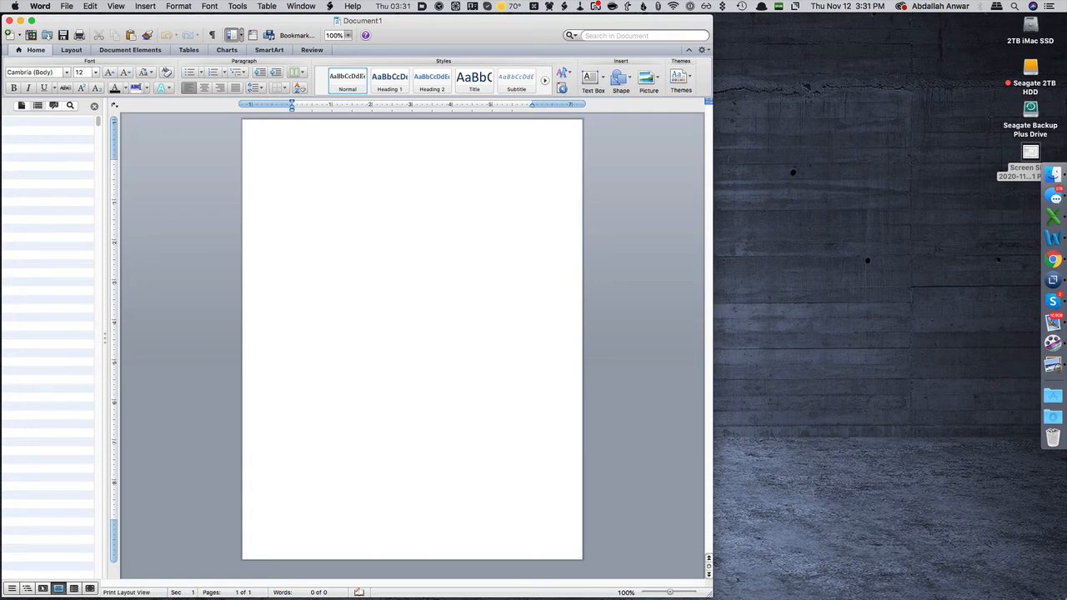
- Expand the ;food snippet in the blank document and choose Chinese as the menu style
text(;d)
key(BackSpace)
key(BackSpace)
key(BackSpace)
key(BackSpace)
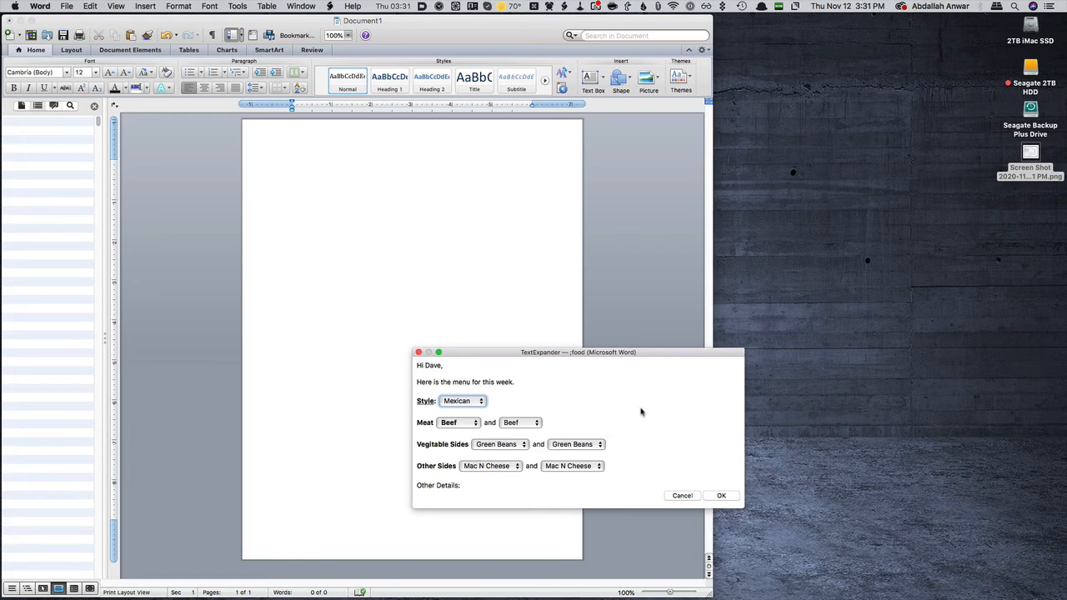
click(465, 404)
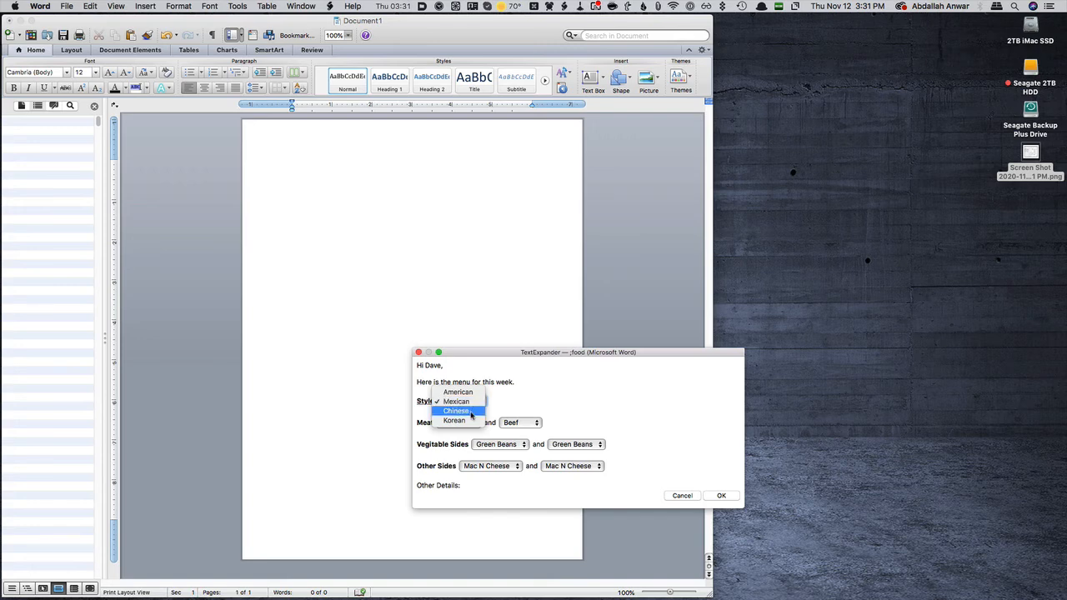
click(472, 412)
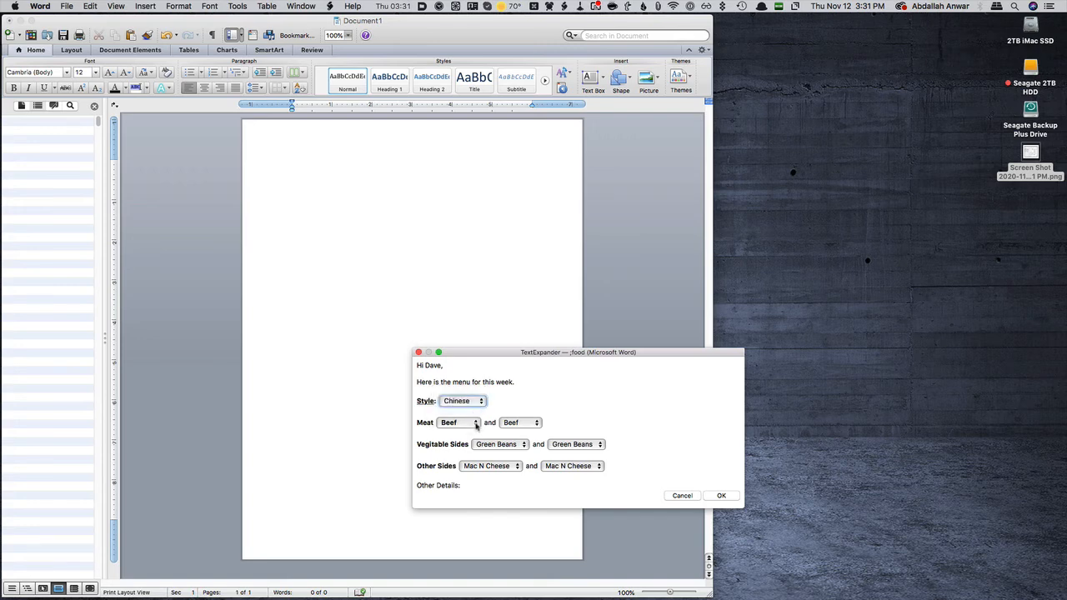
- Keep Beef as the first meat and choose Chicken as the second meat
click(475, 423)
click(476, 424)
click(512, 423)
click(512, 413)
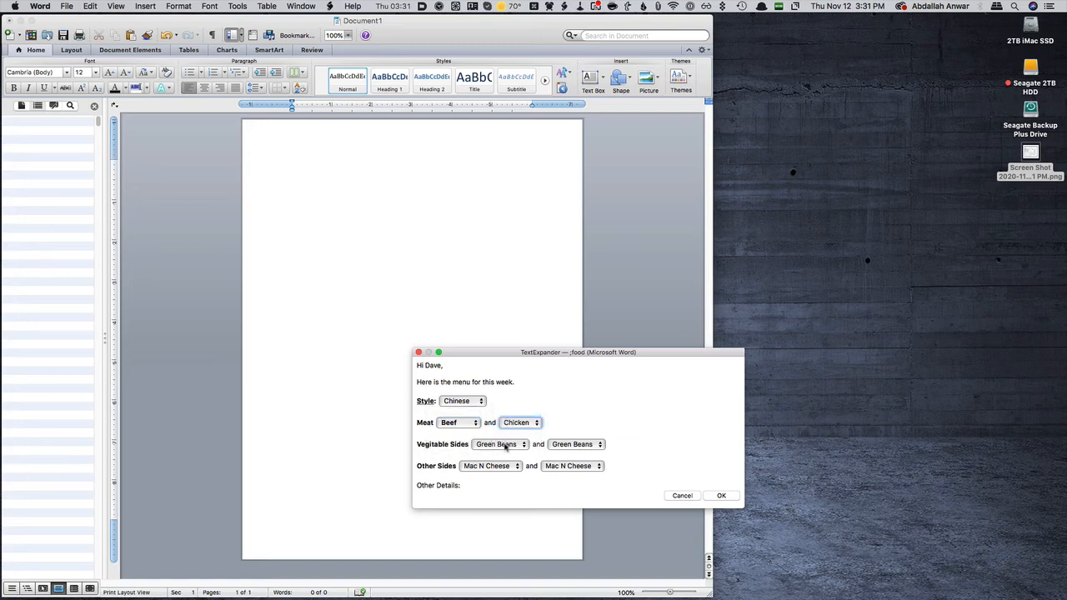
- Choose Brocali and Culiflower as the vegetable sides, and Couse couse as the second of the other sides
click(505, 446)
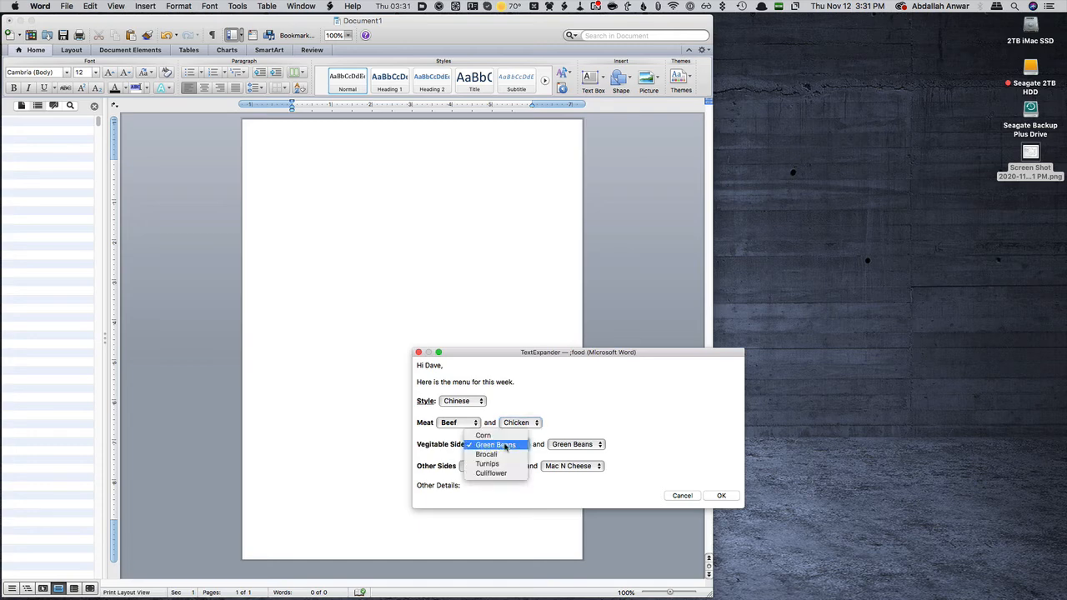
click(505, 460)
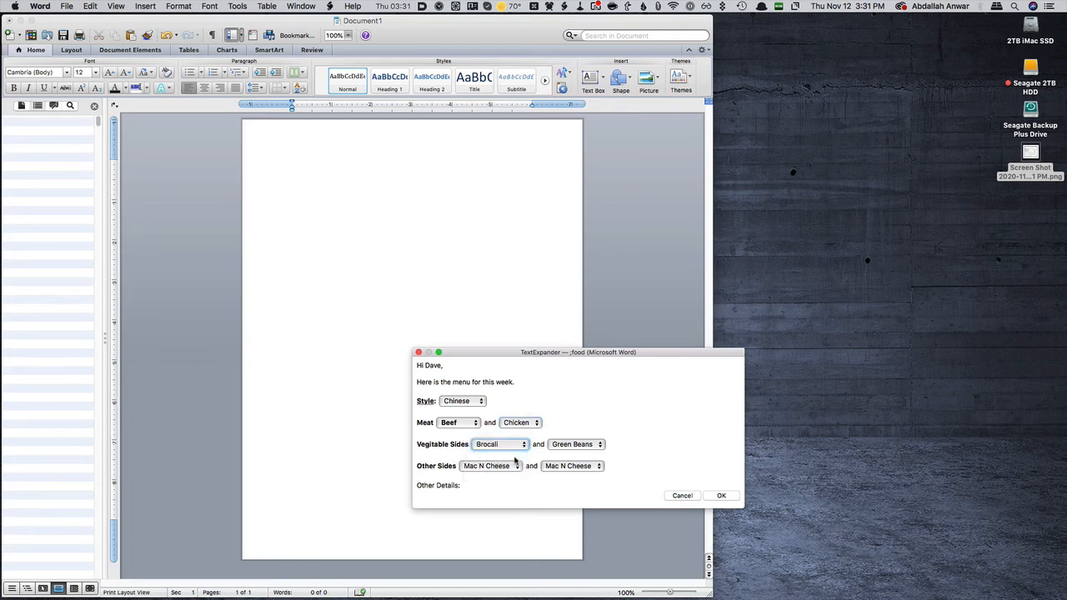
click(592, 444)
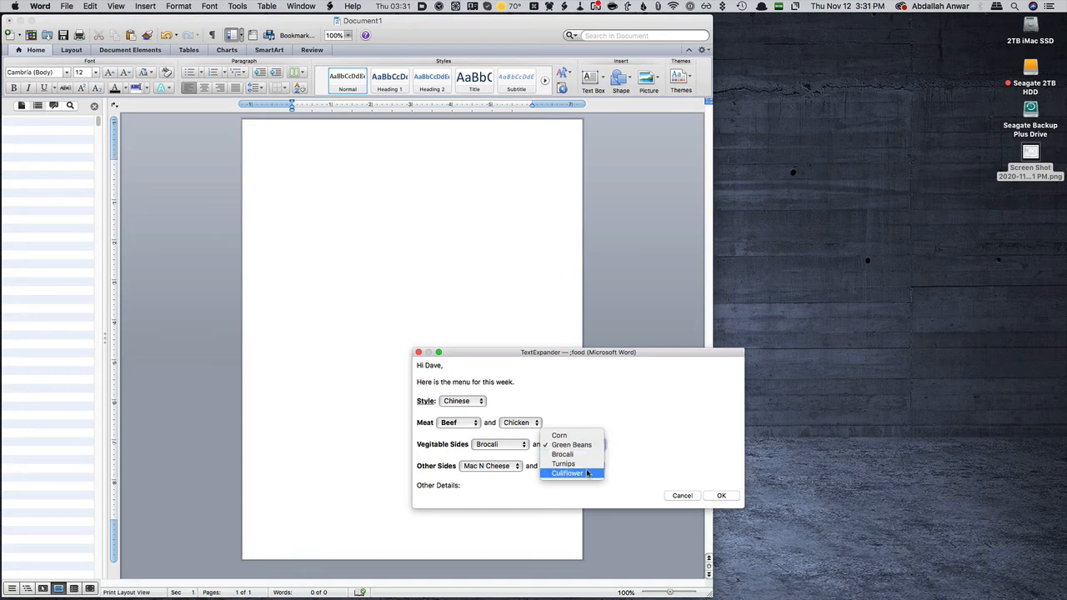
click(587, 473)
click(587, 468)
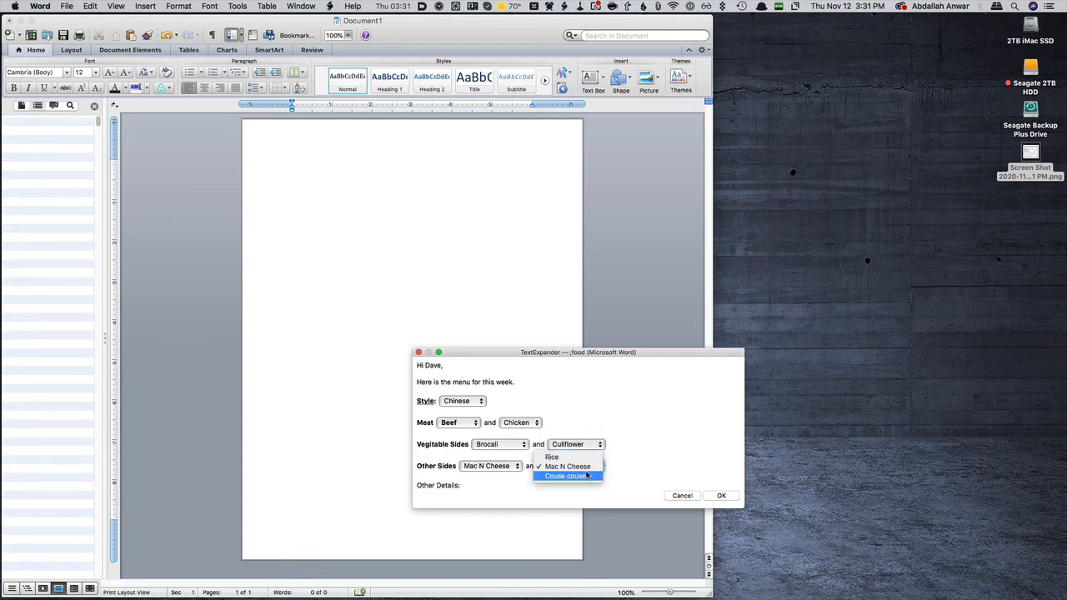
click(587, 475)
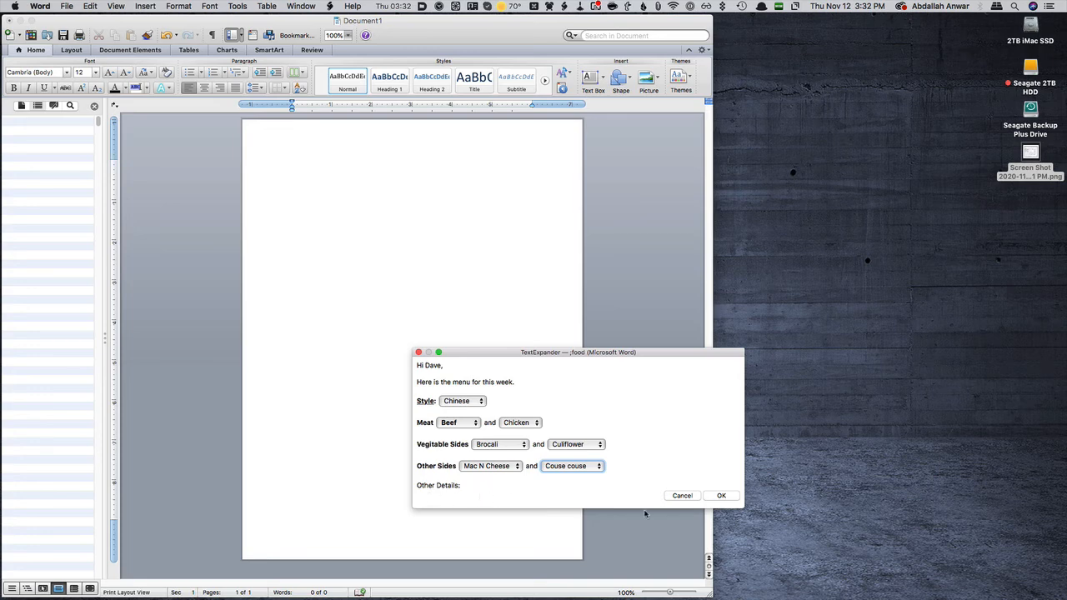
- Insert the filled-in menu message into the document and write "Please deliver by Friday night" after Other Details
click(706, 496)
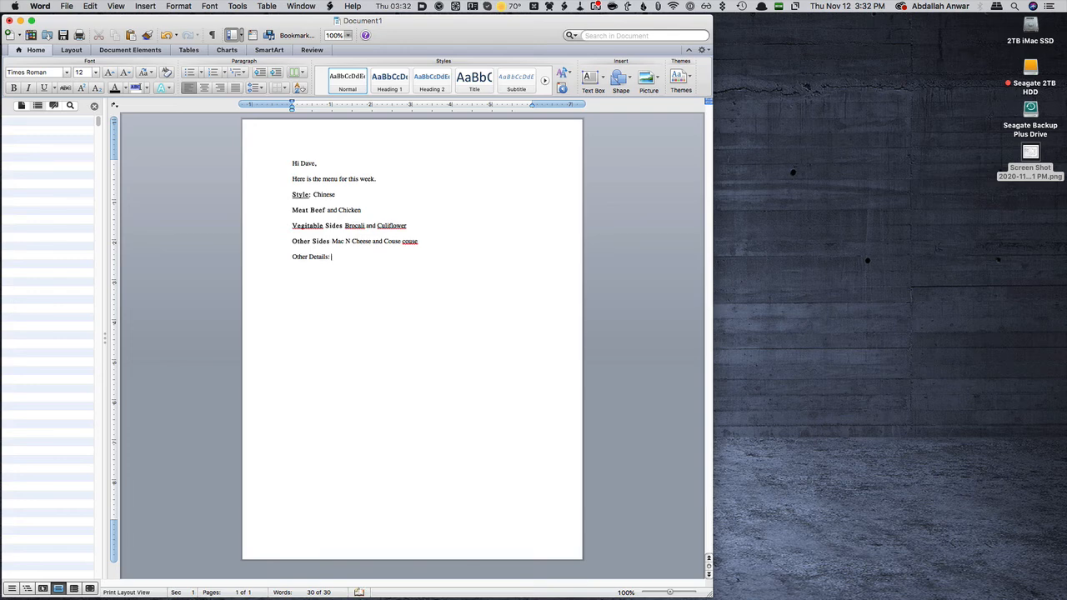
text(P)
text(day night)
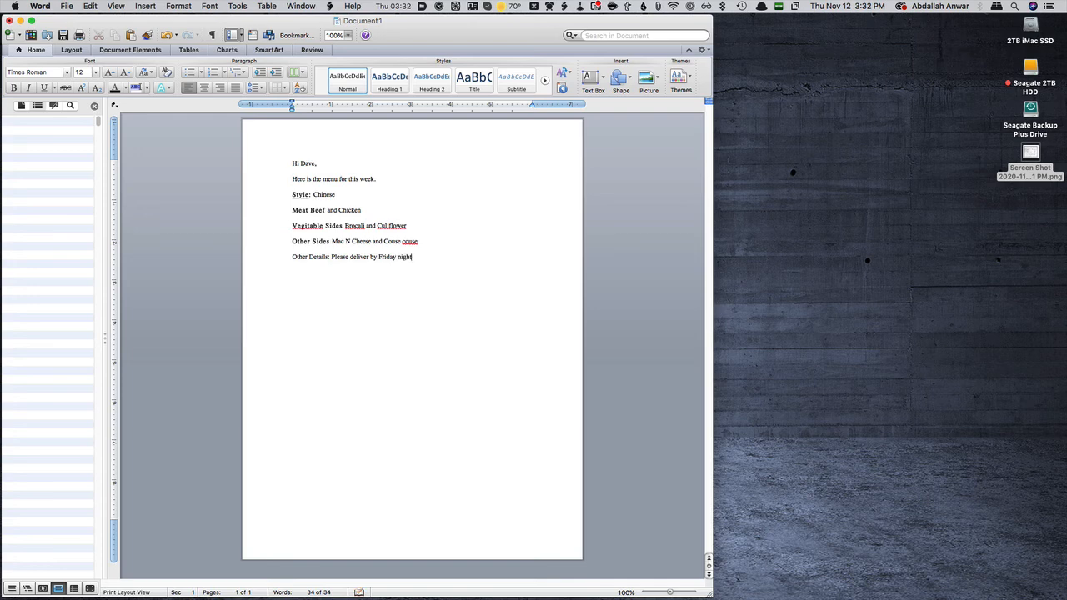